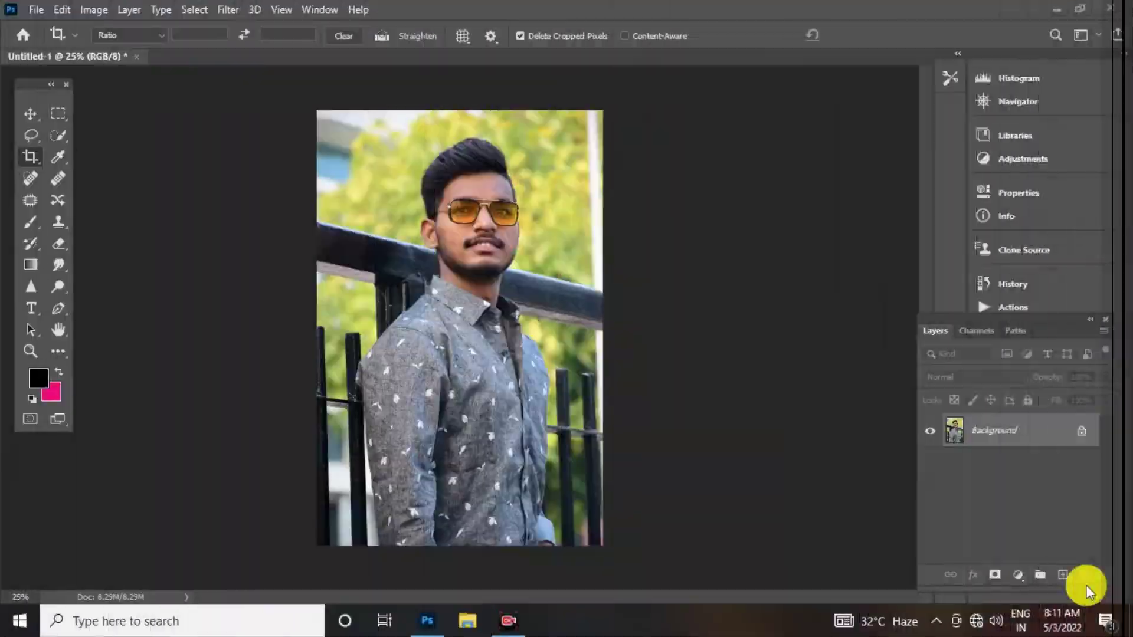
Step: Zoom in on the man's face from 25% to about 50–100% to reveal blemishes
{"action": "left_click", "coordinate": [479, 185]}
{"action": "left_click", "coordinate": [453, 276]}
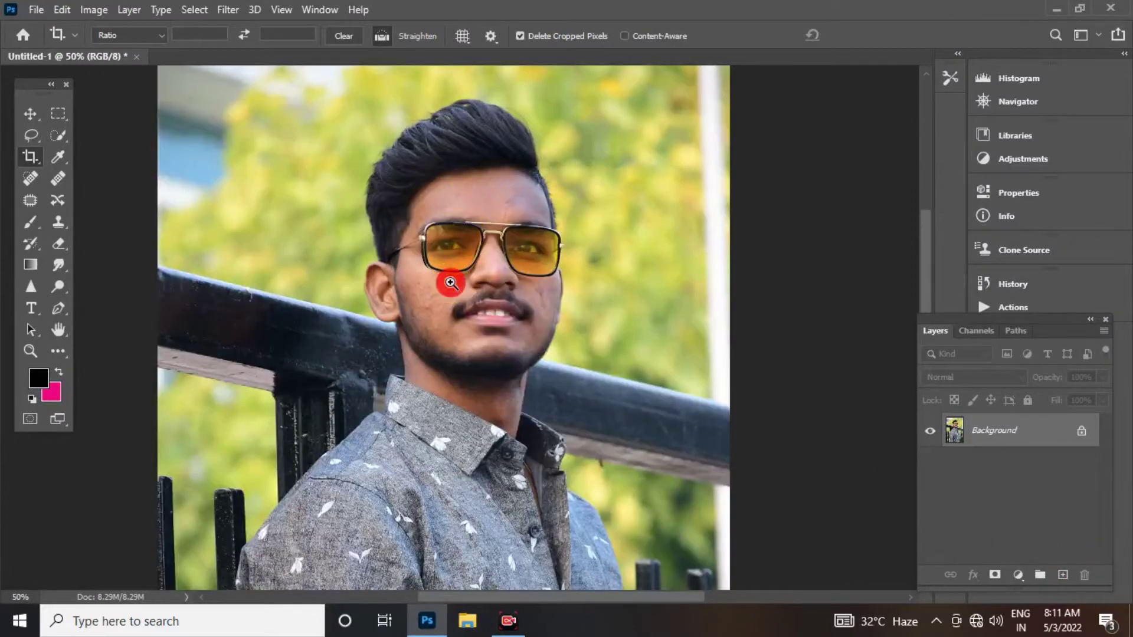
{"action": "left_click", "coordinate": [452, 261]}
Step: Heal cheek blemishes with the Content-Aware Spot Healing Brush, reducing its size to 15
{"action": "left_click", "coordinate": [29, 178]}
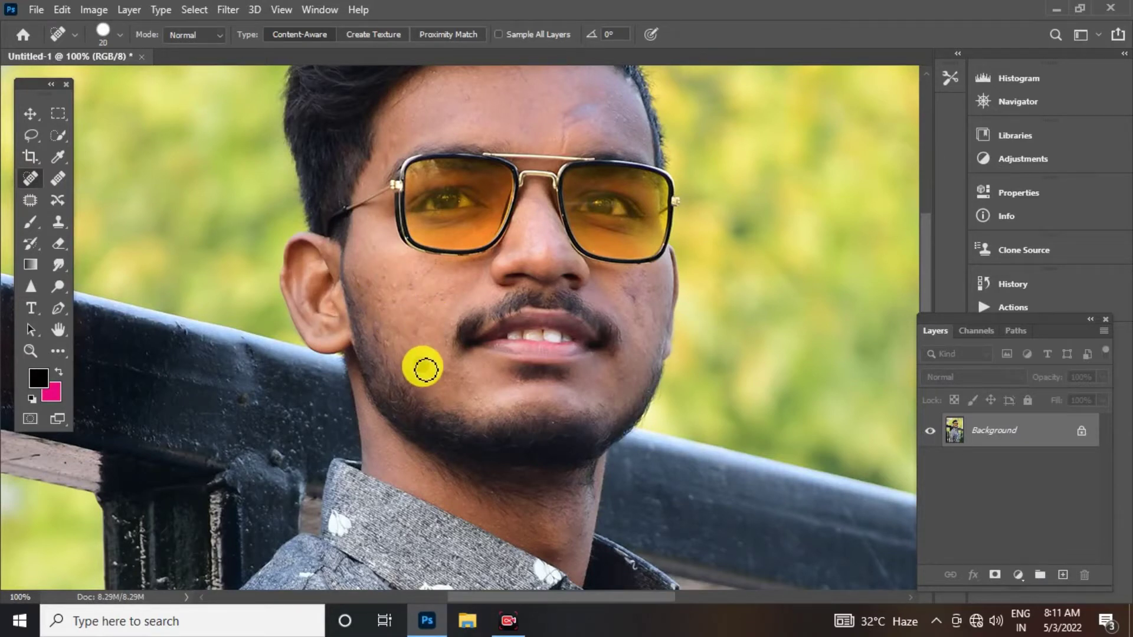
{"action": "left_click", "coordinate": [374, 321]}
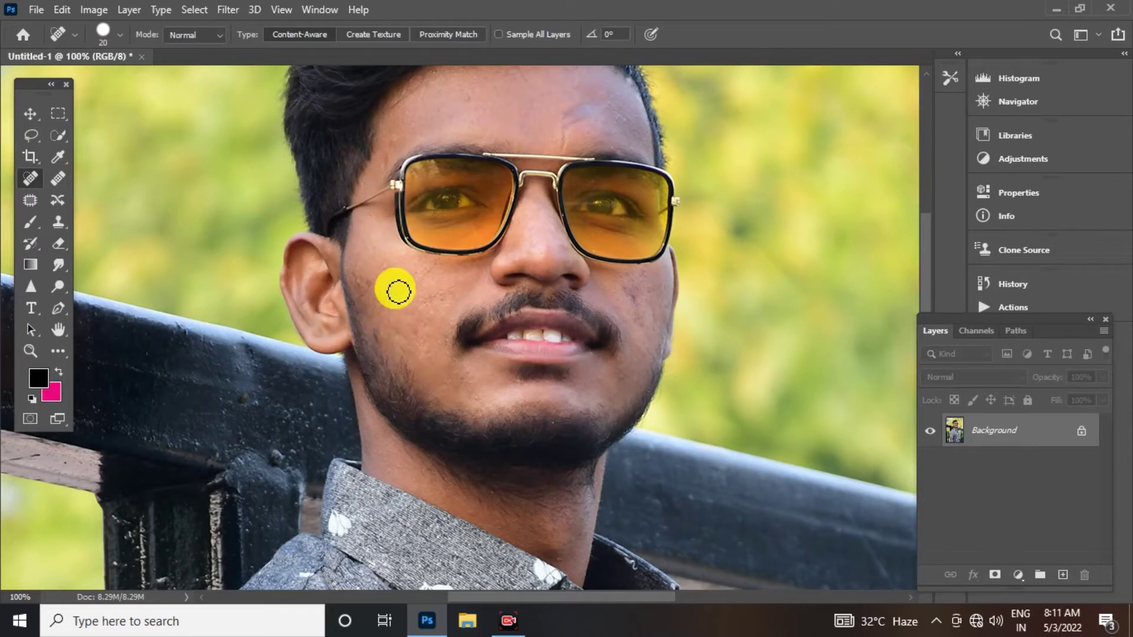
{"action": "key", "text": "bracketleft"}
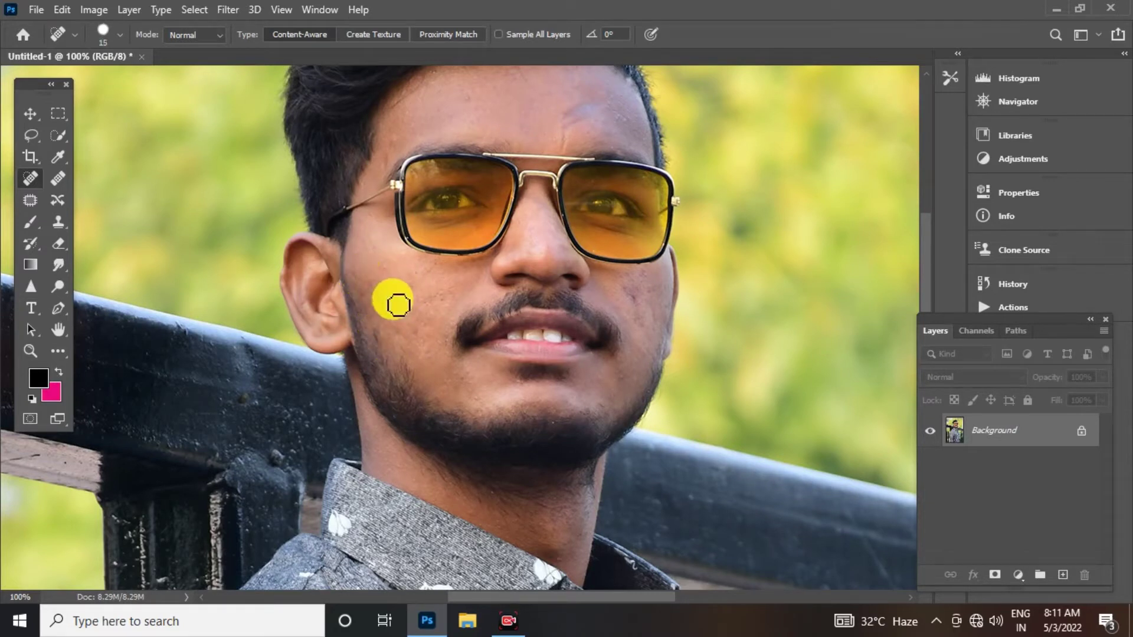
{"action": "left_click", "coordinate": [416, 289]}
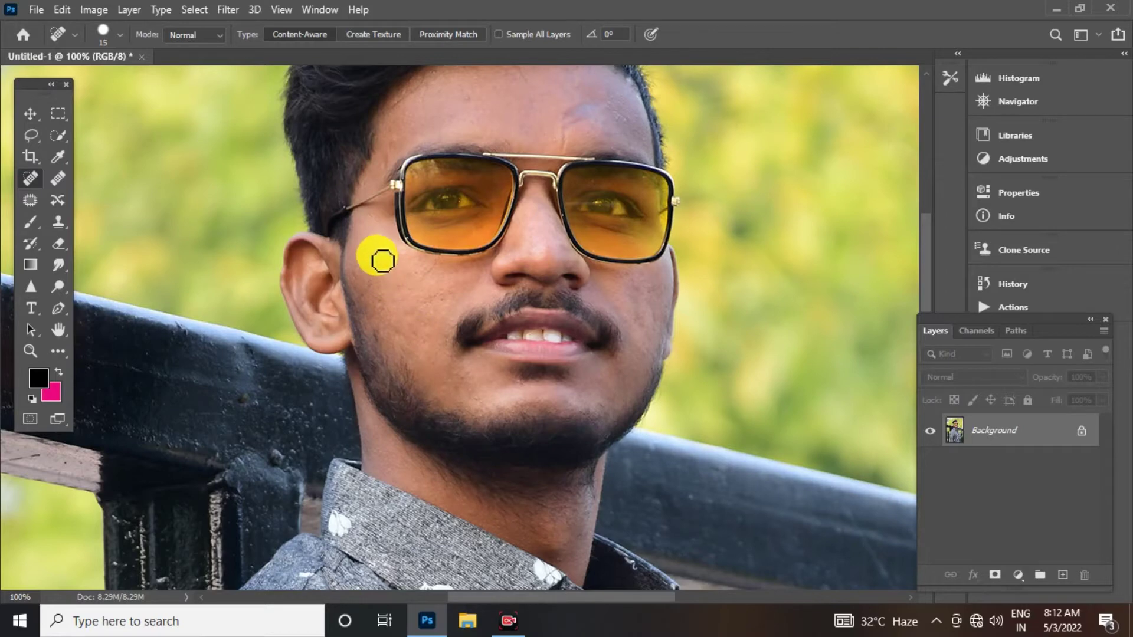
Step: Heal two forehead blemishes, then zoom out to view the whole photo
{"action": "scroll", "coordinate": [453, 207], "scroll_direction": "up", "scroll_amount": 3}
{"action": "left_click", "coordinate": [512, 172]}
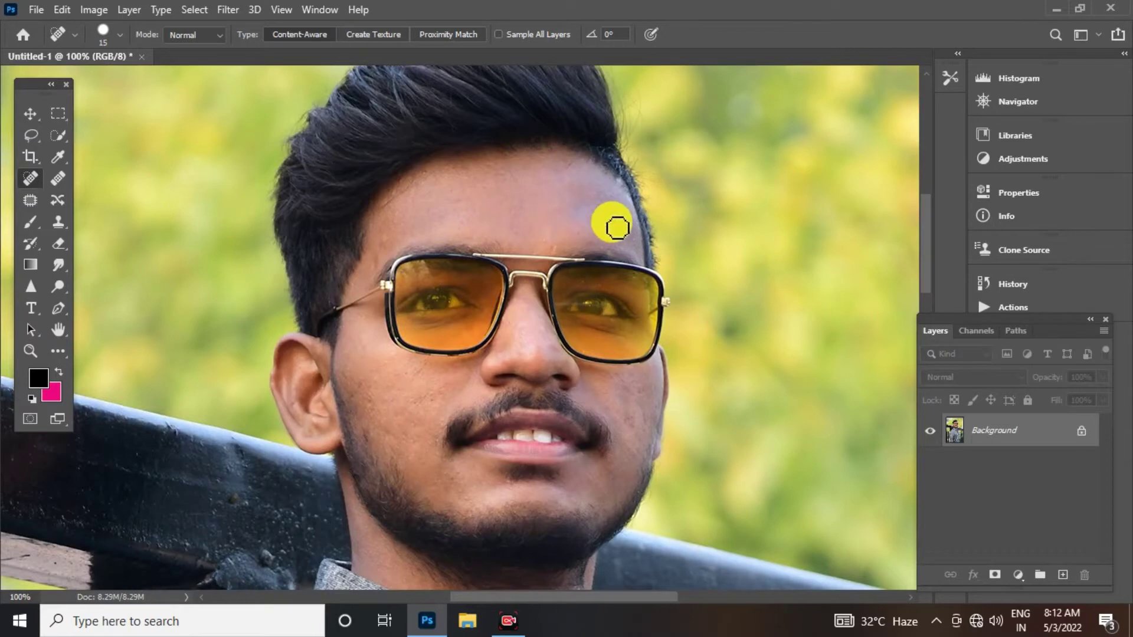
{"action": "left_click", "coordinate": [581, 221]}
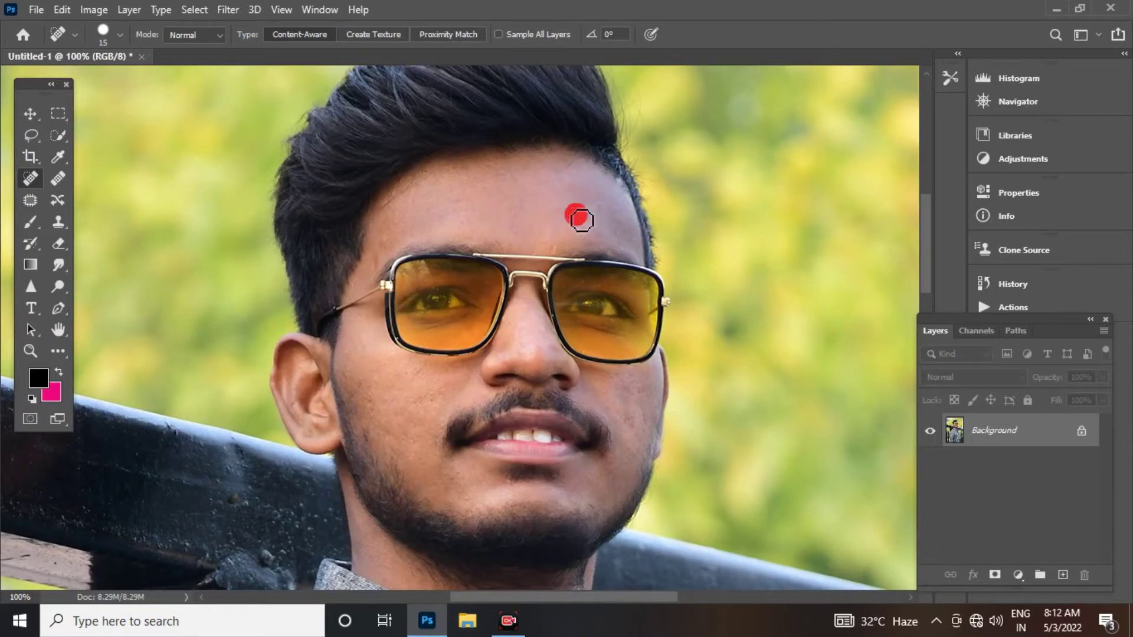
{"action": "key", "text": "ctrl+minus"}
{"action": "key", "text": "ctrl+minus"}
{"action": "key", "text": "ctrl+minus"}
{"action": "key", "text": "ctrl+minus"}
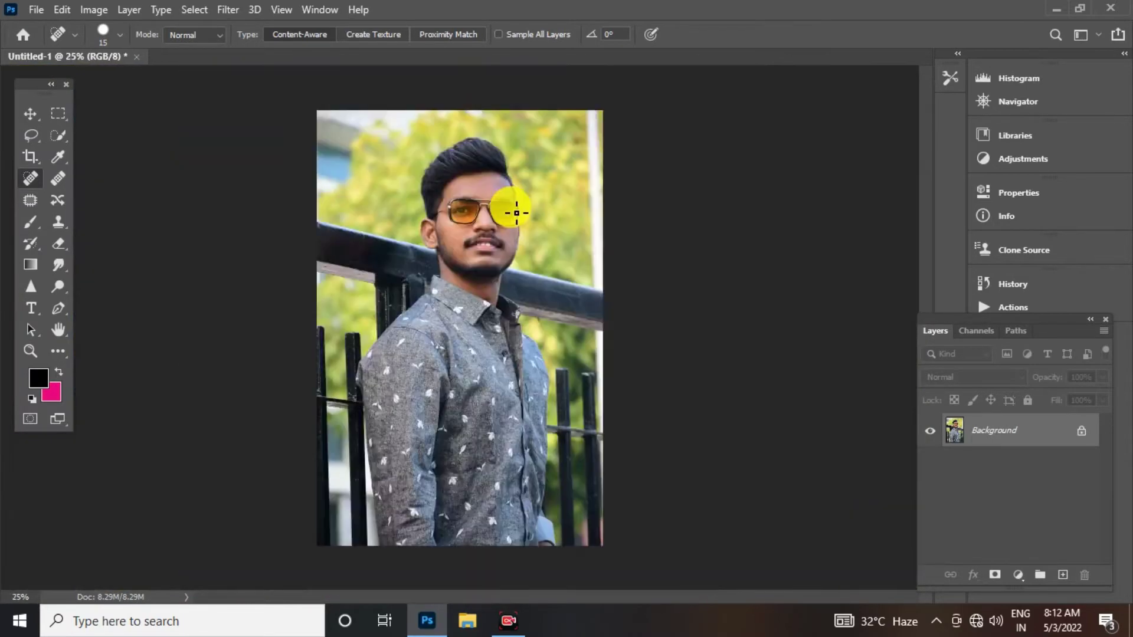
{"action": "left_click", "coordinate": [227, 9]}
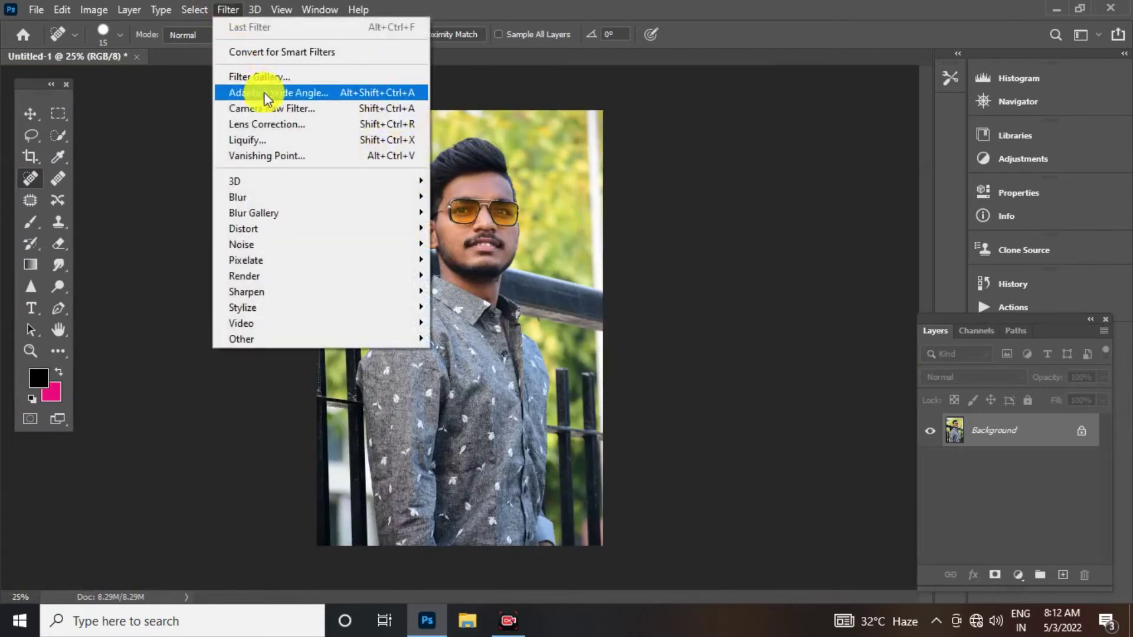
Step: Open the Camera Raw Filter and set Blacks to -31 and Shadows to +30 in Basic
{"action": "left_click", "coordinate": [265, 108]}
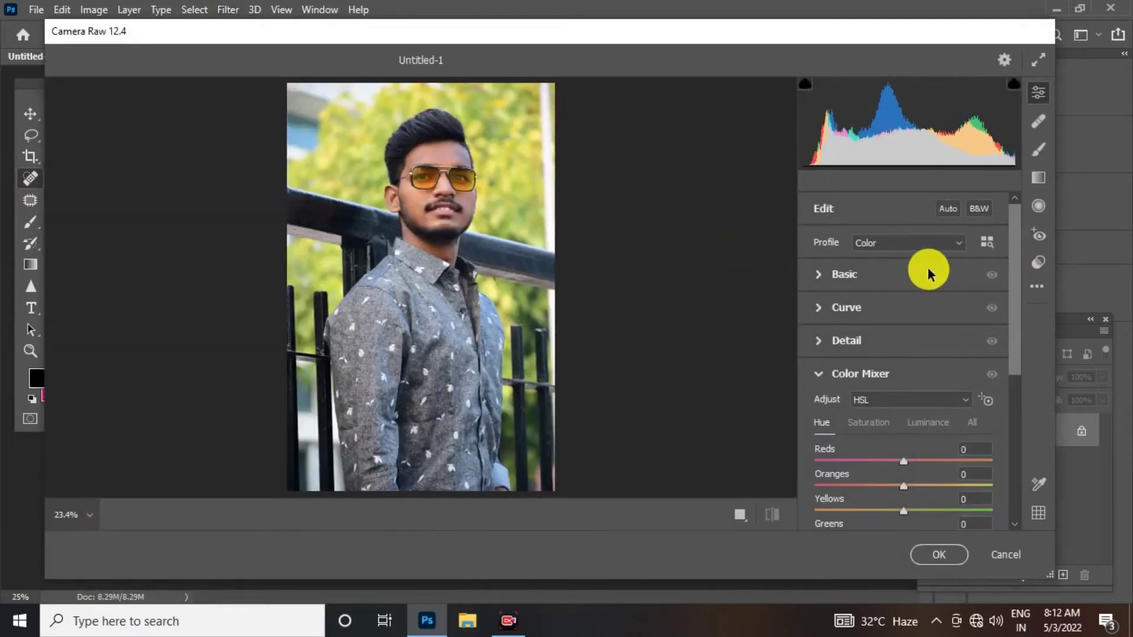
{"action": "left_click", "coordinate": [816, 280]}
{"action": "mouse_move", "coordinate": [1012, 265]}
{"action": "left_mouse_down"}
{"action": "mouse_move", "coordinate": [1013, 242]}
{"action": "mouse_move", "coordinate": [1012, 254]}
{"action": "left_mouse_up"}
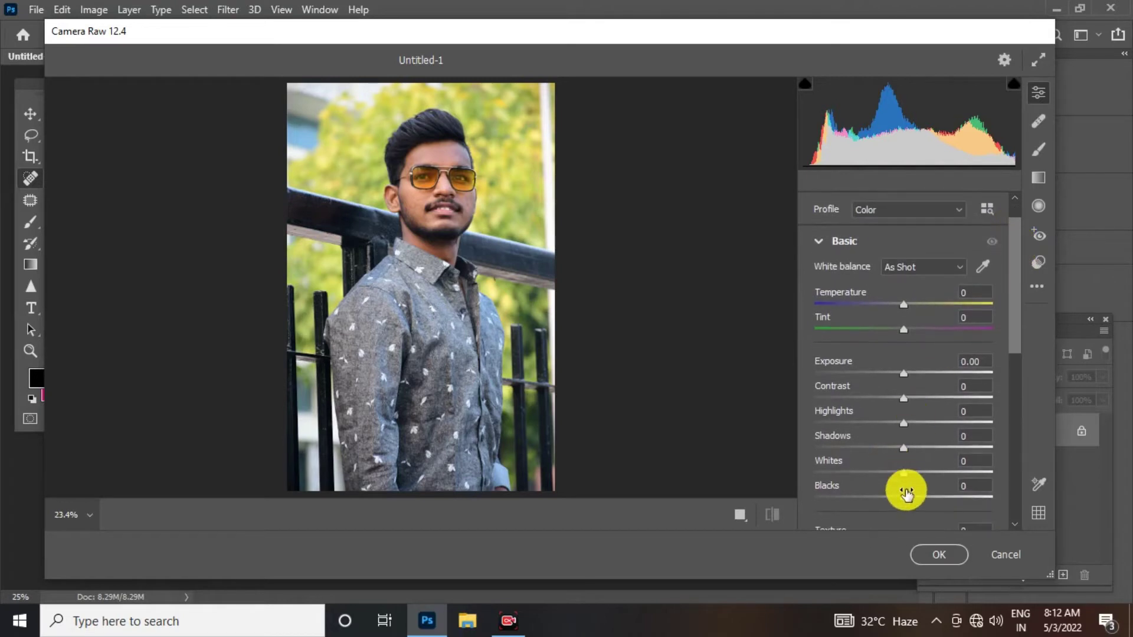
{"action": "left_click_drag", "start_coordinate": [906, 499], "coordinate": [877, 497]}
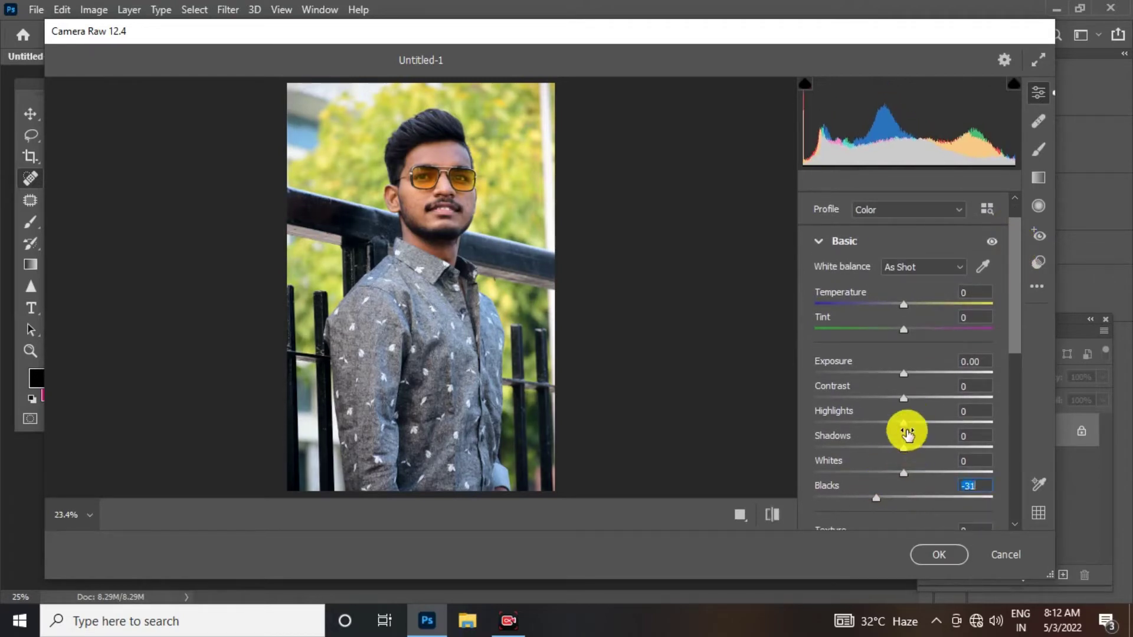
{"action": "mouse_move", "coordinate": [918, 450]}
{"action": "left_mouse_down"}
{"action": "mouse_move", "coordinate": [930, 448]}
{"action": "mouse_move", "coordinate": [855, 425]}
{"action": "mouse_move", "coordinate": [754, 425]}
{"action": "left_mouse_up"}
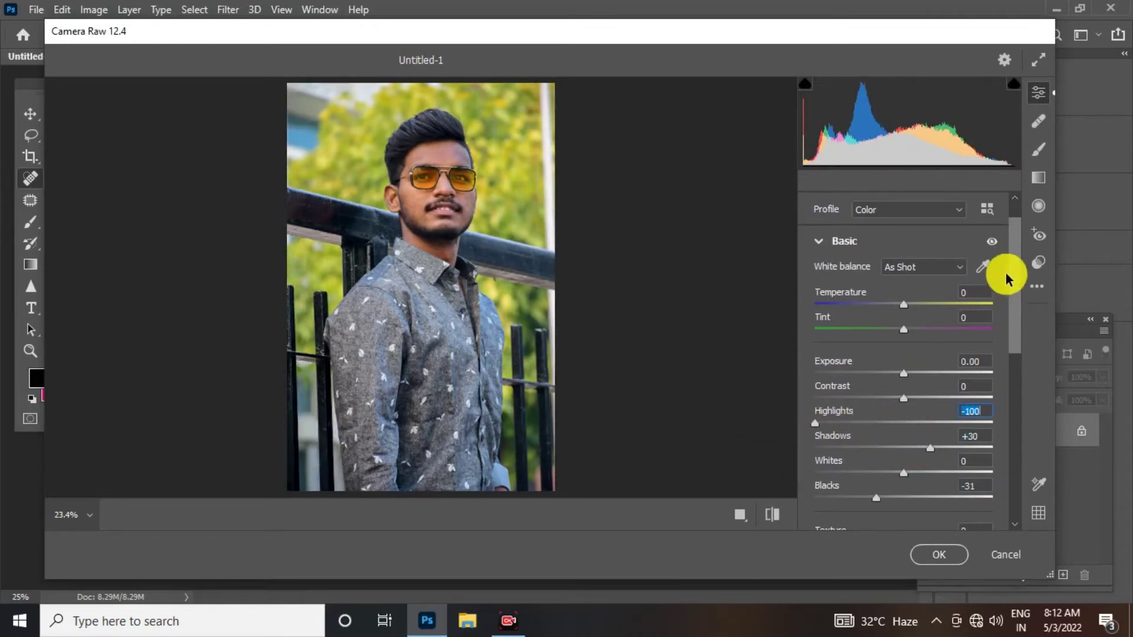
Step: Set Texture +50, Clarity +17, Highlights -100 and Whites +10
{"action": "scroll", "coordinate": [1006, 274], "scroll_direction": "down", "scroll_amount": 2}
{"action": "left_click_drag", "start_coordinate": [934, 447], "coordinate": [948, 447]}
{"action": "left_click", "coordinate": [400, 165]}
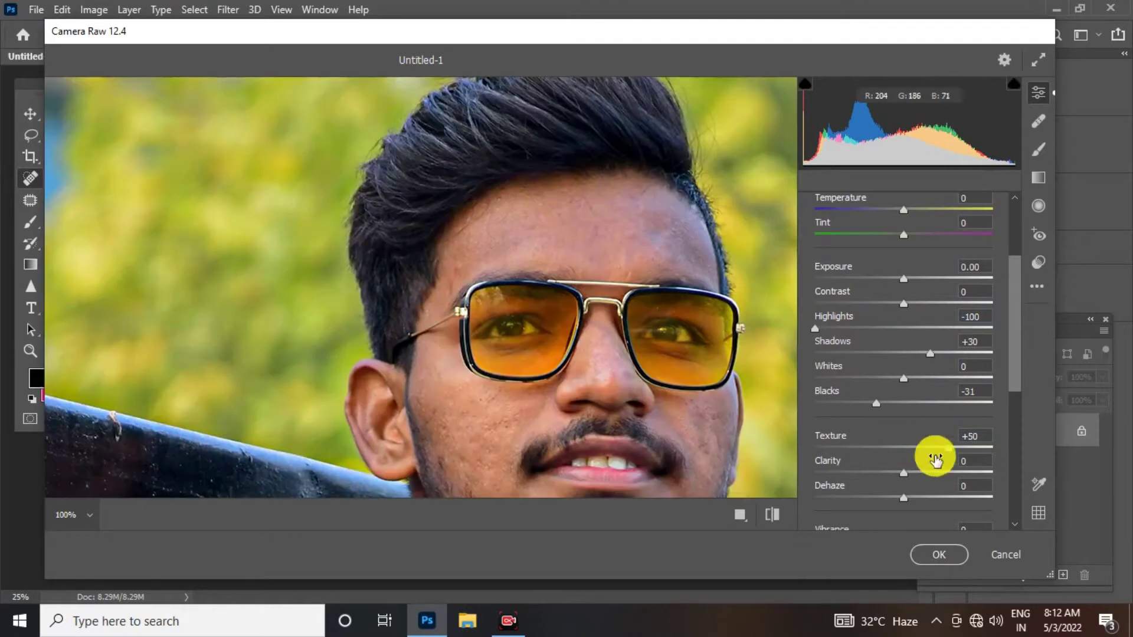
{"action": "left_click", "coordinate": [608, 327]}
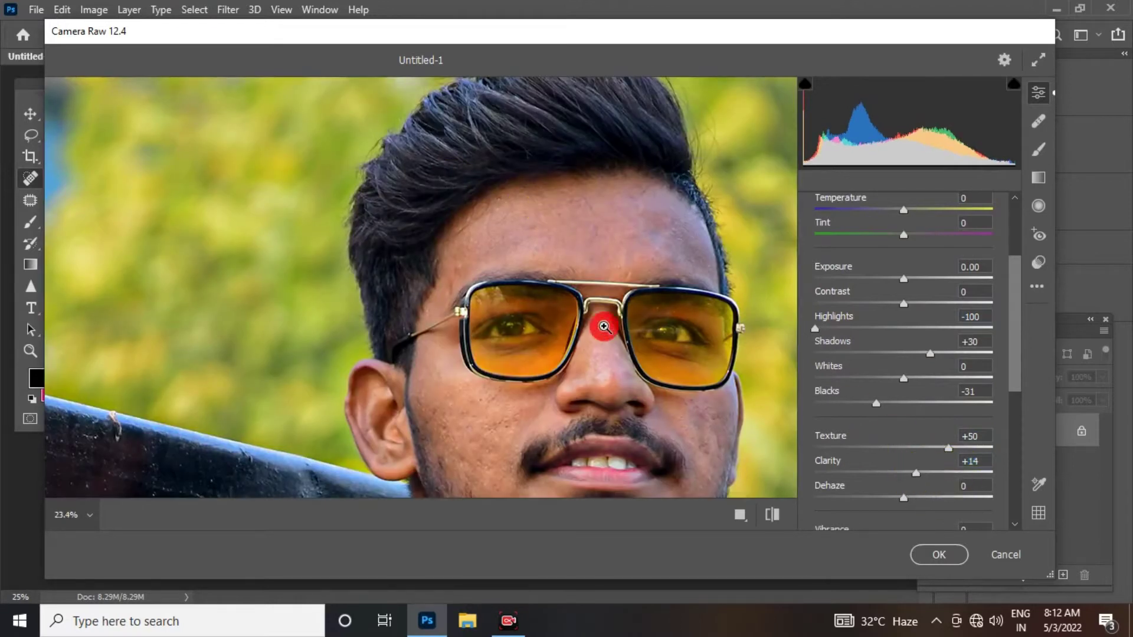
{"action": "left_click_drag", "start_coordinate": [916, 473], "coordinate": [918, 473]}
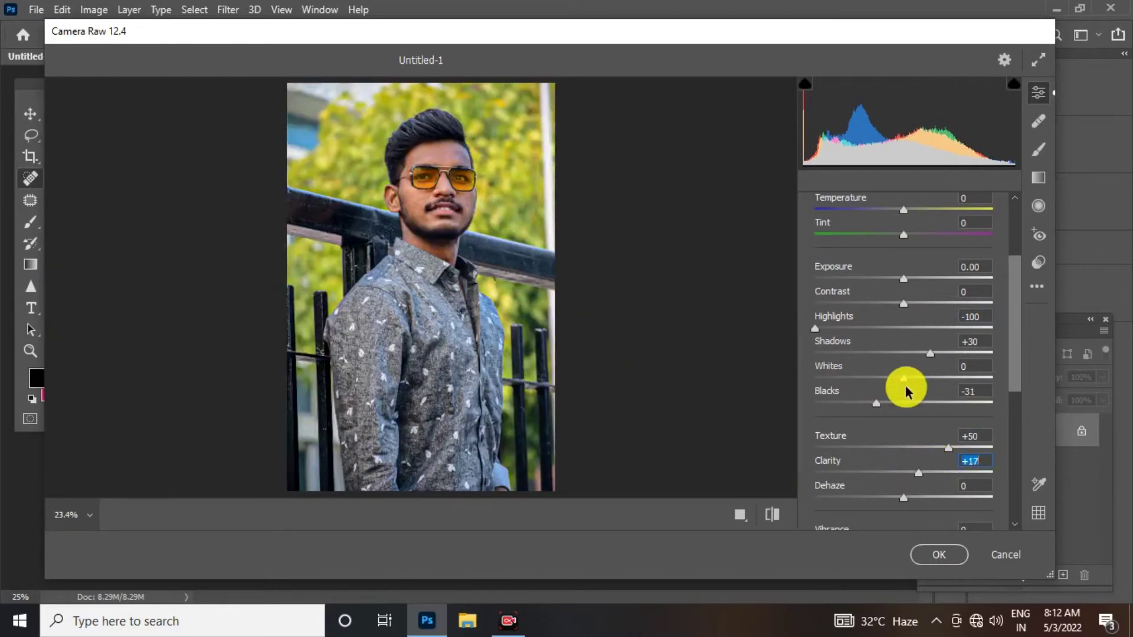
{"action": "left_click_drag", "start_coordinate": [915, 381], "coordinate": [940, 380]}
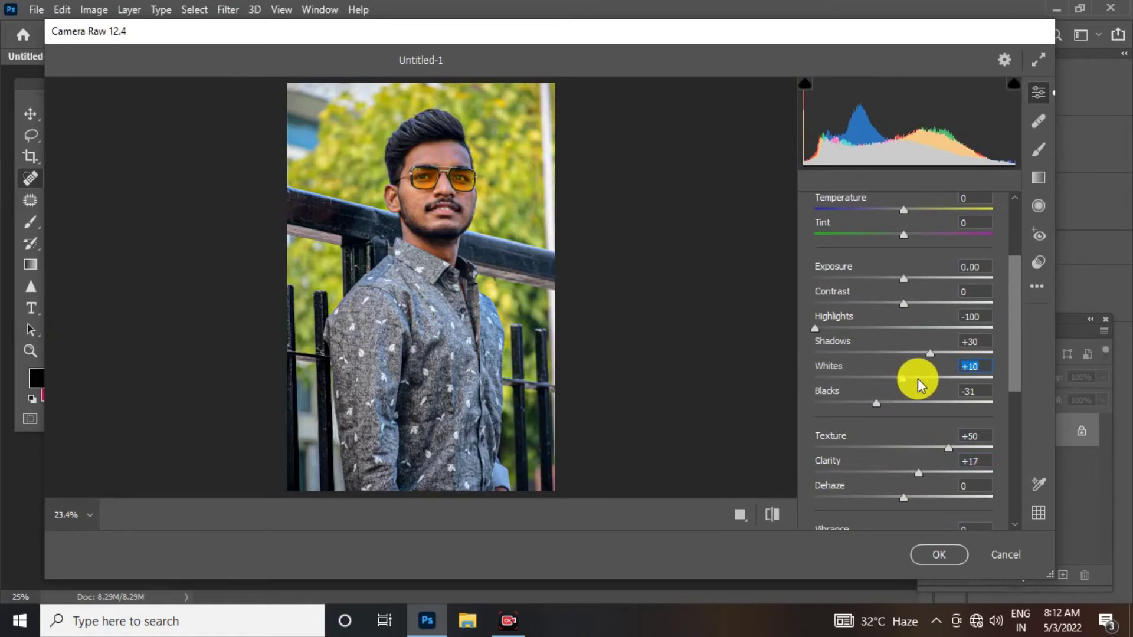
{"action": "left_click_drag", "start_coordinate": [1012, 328], "coordinate": [1010, 448]}
{"action": "scroll", "coordinate": [1009, 448], "scroll_direction": "down", "scroll_amount": 2}
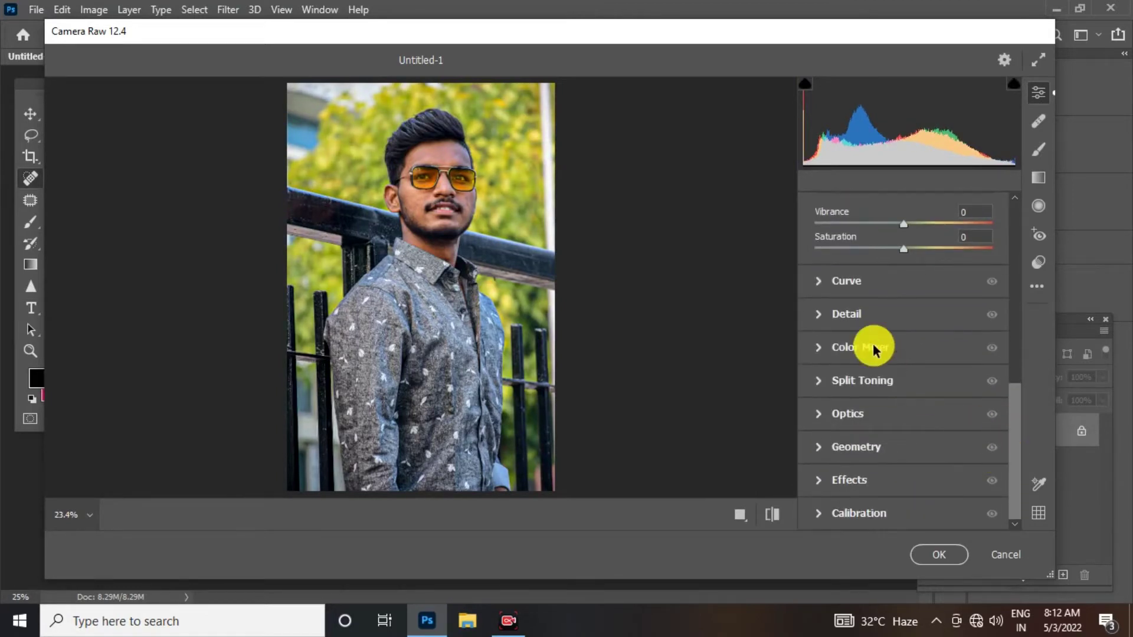
Step: Desaturate Yellows to -61 and Greens to -99 in the Color Mixer
{"action": "left_click", "coordinate": [874, 350]}
{"action": "left_click", "coordinate": [867, 278]}
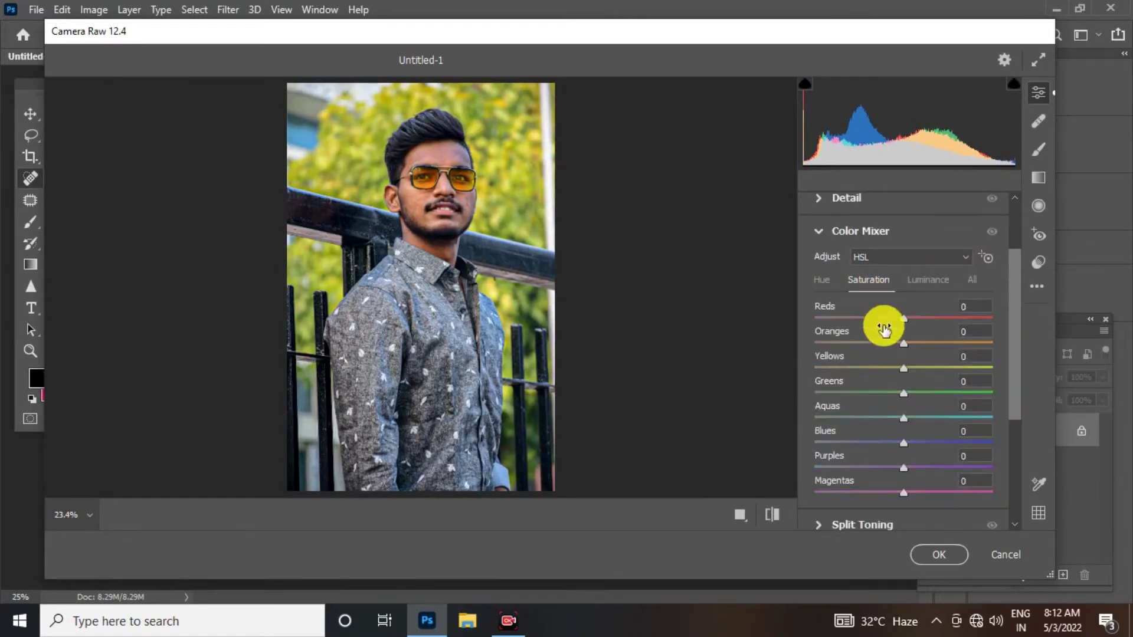
{"action": "mouse_move", "coordinate": [906, 370]}
{"action": "left_mouse_down"}
{"action": "mouse_move", "coordinate": [714, 378]}
{"action": "mouse_move", "coordinate": [867, 396]}
{"action": "left_mouse_up"}
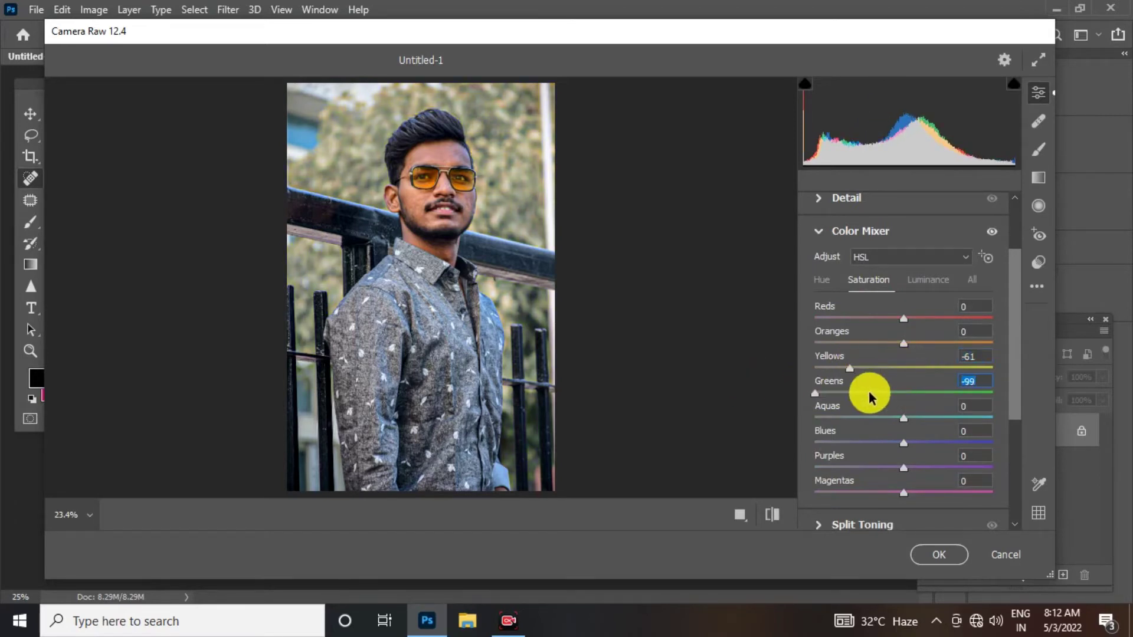
Step: Shift the Greens hue to -48 and apply the Camera Raw edits
{"action": "double_click", "coordinate": [849, 368]}
{"action": "left_click", "coordinate": [822, 280]}
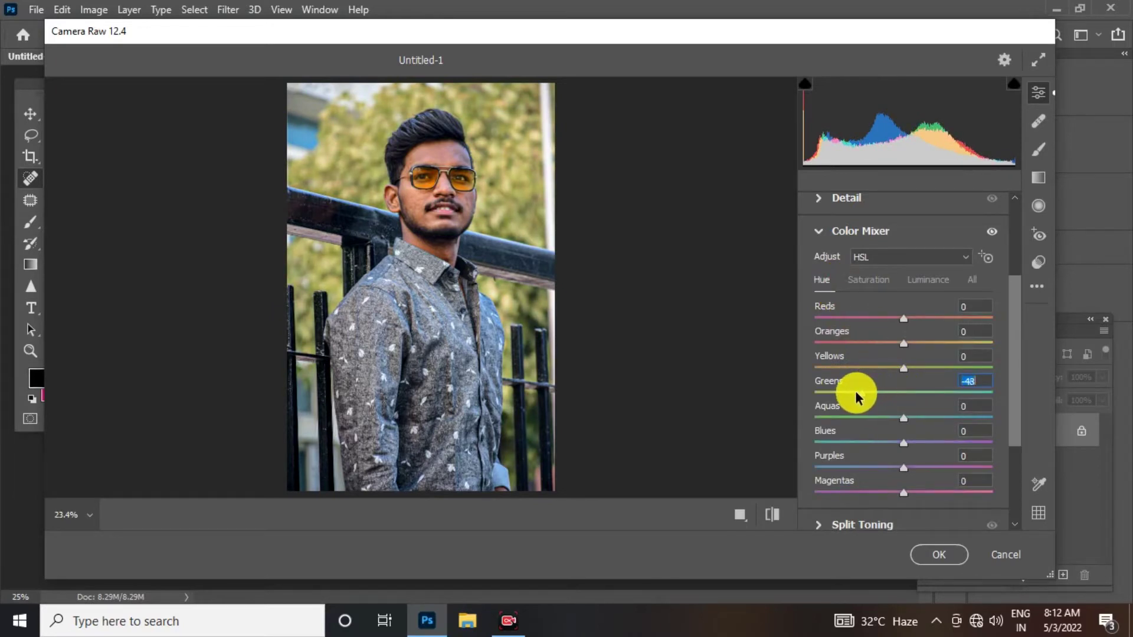
{"action": "left_click", "coordinate": [932, 554]}
{"action": "key", "text": "ctrl+minus"}
{"action": "key", "text": "ctrl+plus"}
Step: Zoom to 100% on the man's head and duplicate the photo layer as Background copy
{"action": "left_click", "coordinate": [481, 218]}
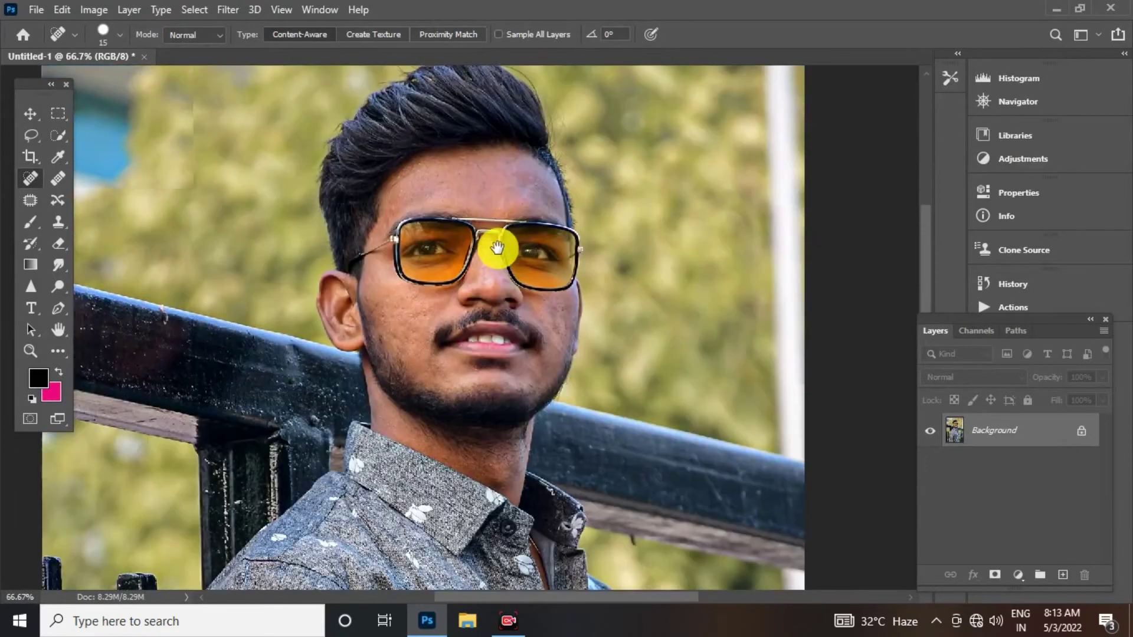
{"action": "left_click", "coordinate": [499, 245], "text": "alt"}
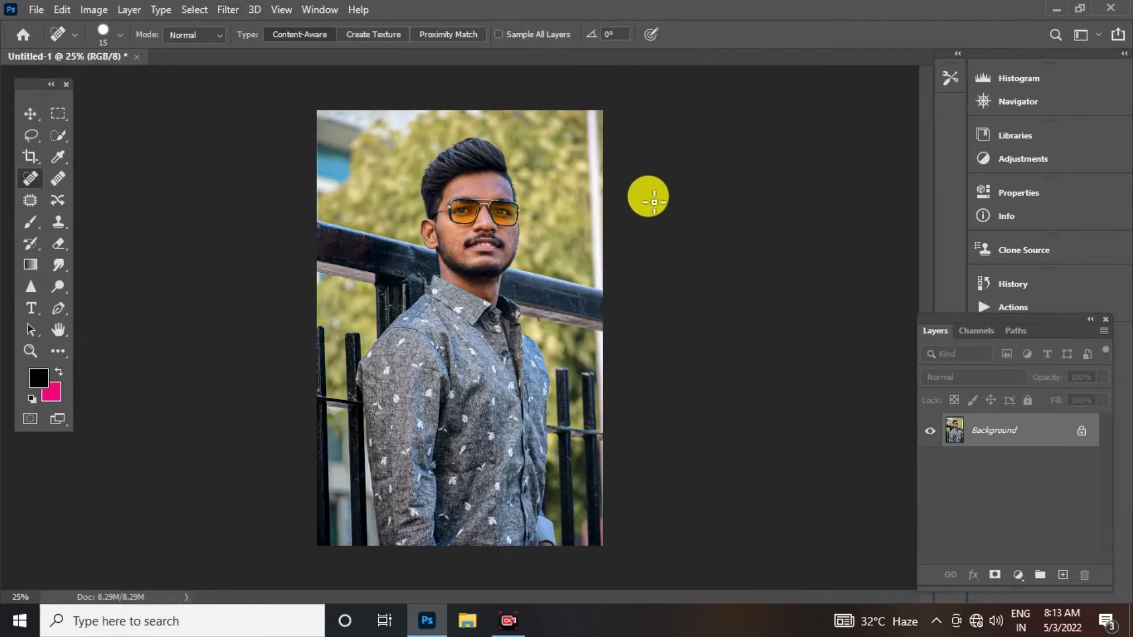
{"action": "left_click_drag", "start_coordinate": [481, 164], "coordinate": [543, 261]}
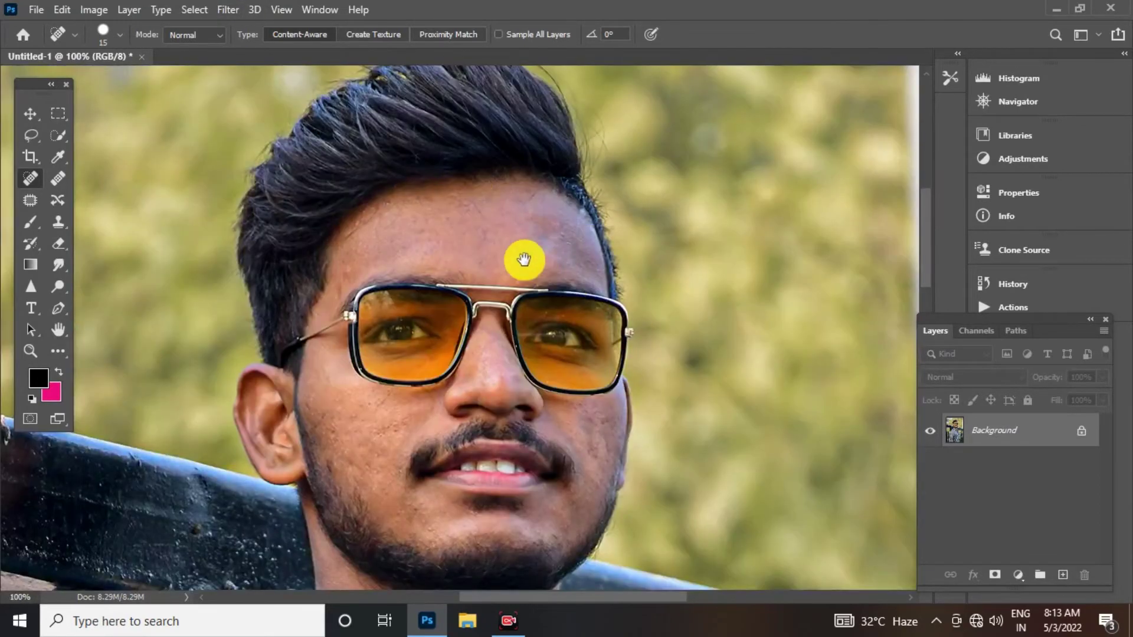
{"action": "left_click_drag", "start_coordinate": [1019, 431], "coordinate": [1060, 572]}
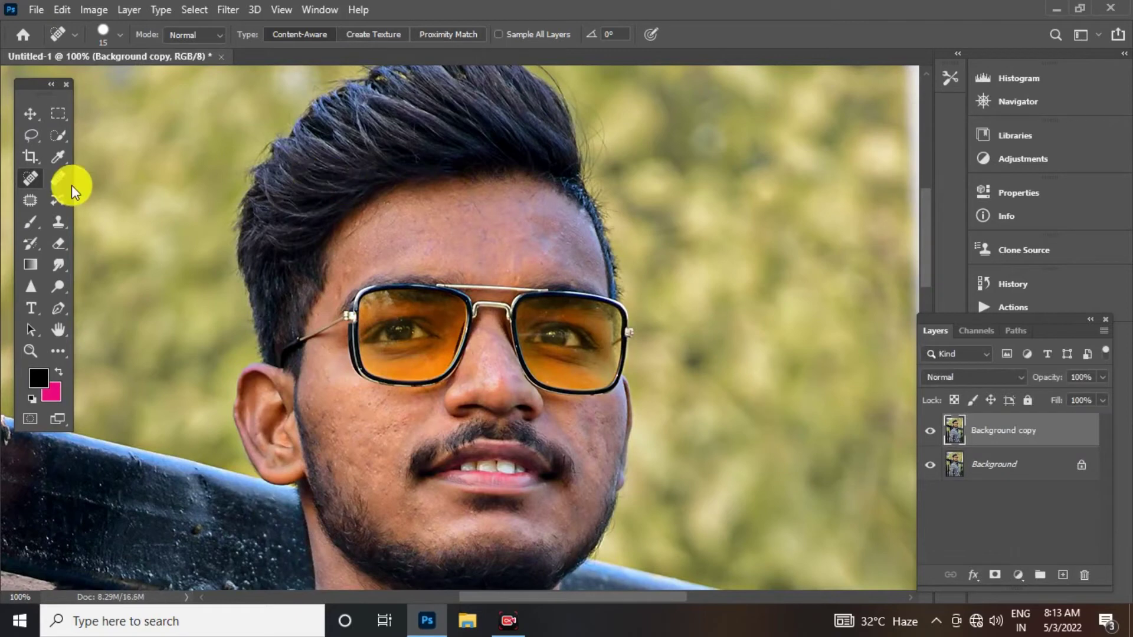
Step: Switch to the Mixer Brush at size 60 and smooth the forehead skin
{"action": "right_click", "coordinate": [33, 227]}
{"action": "left_click", "coordinate": [88, 238]}
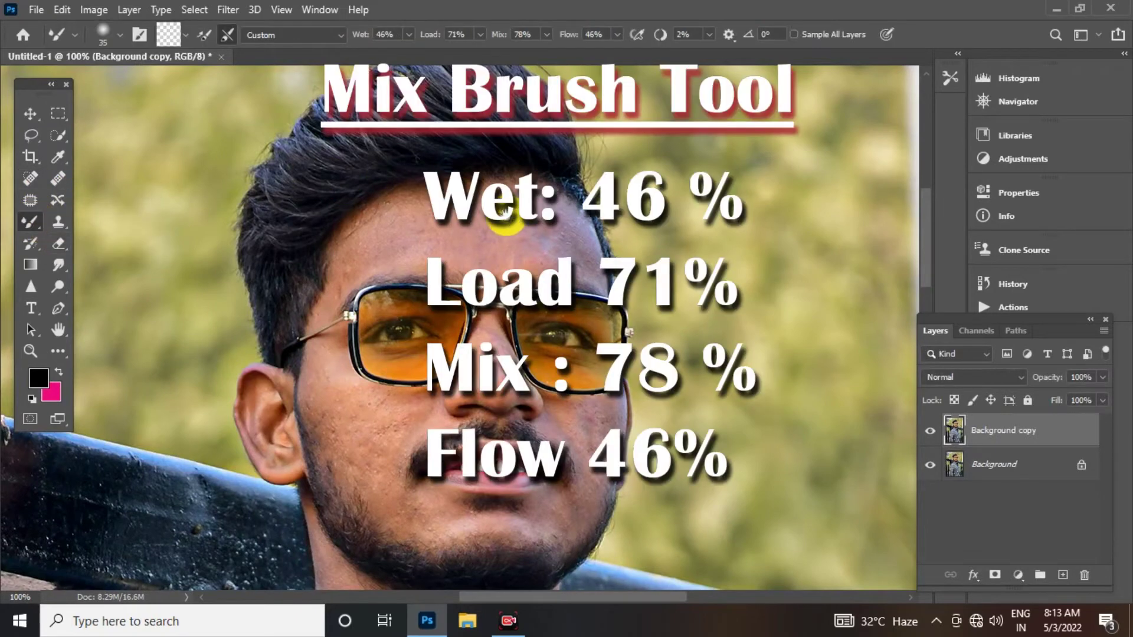
{"action": "scroll", "coordinate": [460, 235], "scroll_direction": "up", "scroll_amount": 2}
{"action": "scroll", "coordinate": [460, 235], "scroll_direction": "down", "scroll_amount": 2}
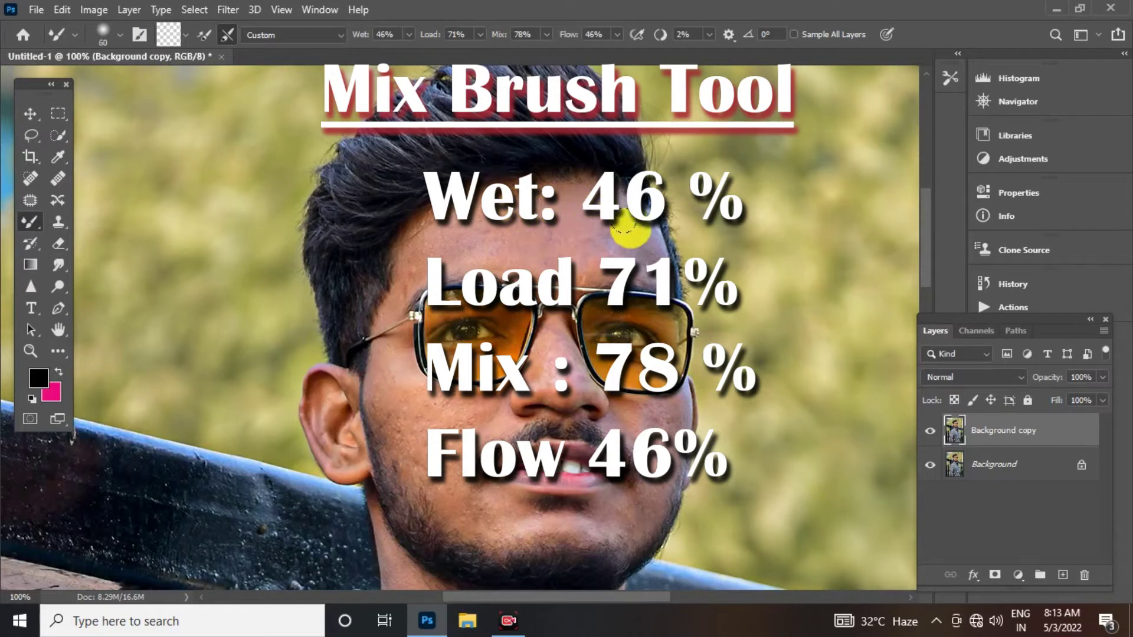
{"action": "key", "text": "bracketleft"}
Step: Resize the Mixer Brush between 40 and 50 and recentre the view over cheeks and neck
{"action": "key", "text": "bracketleft"}
{"action": "mouse_move", "coordinate": [518, 241]}
{"action": "left_mouse_down"}
{"action": "mouse_move", "coordinate": [535, 193]}
{"action": "mouse_move", "coordinate": [417, 265]}
{"action": "mouse_move", "coordinate": [544, 253]}
{"action": "mouse_move", "coordinate": [552, 375]}
{"action": "mouse_move", "coordinate": [452, 413]}
{"action": "mouse_move", "coordinate": [425, 400]}
{"action": "mouse_move", "coordinate": [412, 438]}
{"action": "mouse_move", "coordinate": [387, 374]}
{"action": "left_mouse_up"}
{"action": "mouse_move", "coordinate": [485, 226]}
{"action": "left_mouse_down"}
{"action": "mouse_move", "coordinate": [627, 261]}
{"action": "mouse_move", "coordinate": [554, 194]}
{"action": "mouse_move", "coordinate": [495, 200]}
{"action": "left_mouse_up"}
{"action": "key", "text": "bracketleft"}
{"action": "key", "text": "bracketright"}
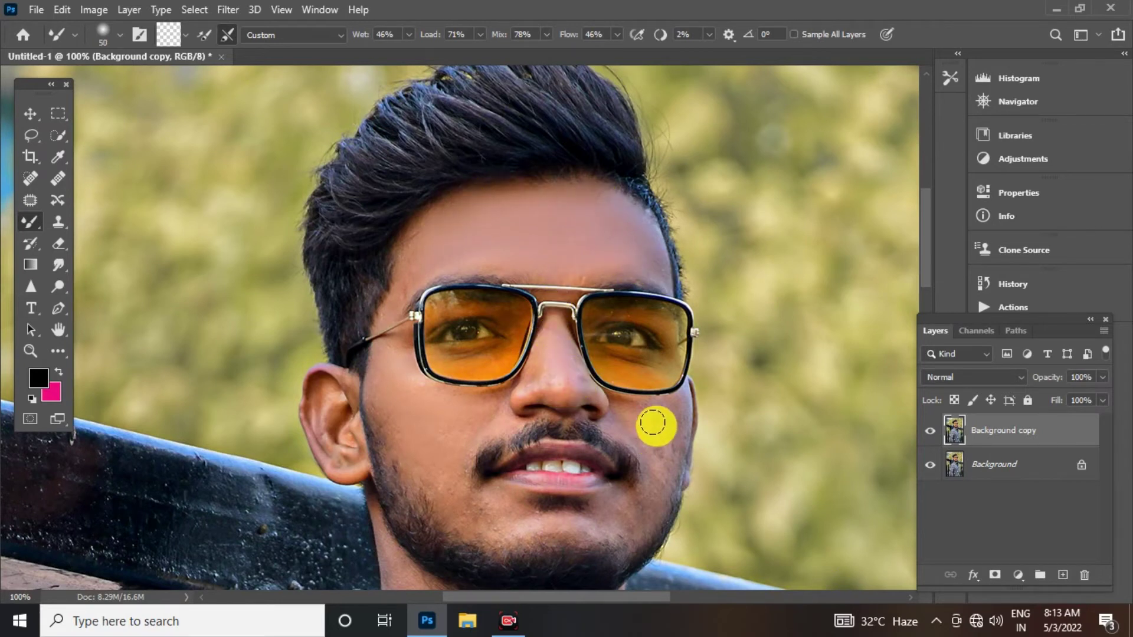
{"action": "key", "text": "bracketleft"}
{"action": "key", "text": "bracketright"}
{"action": "scroll", "coordinate": [412, 458], "scroll_direction": "down", "scroll_amount": 2}
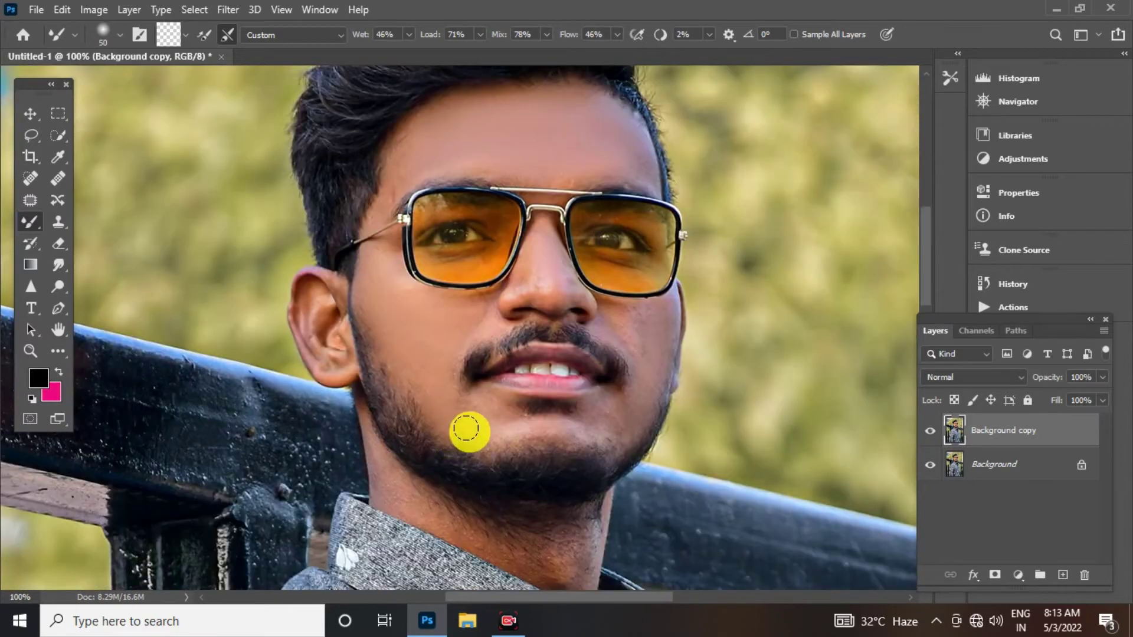
{"action": "scroll", "coordinate": [561, 354], "scroll_direction": "up", "scroll_amount": 2}
{"action": "scroll", "coordinate": [549, 348], "scroll_direction": "up", "scroll_amount": 1}
{"action": "key", "text": "bracketleft"}
{"action": "key", "text": "bracketright"}
{"action": "key", "text": "bracketright"}
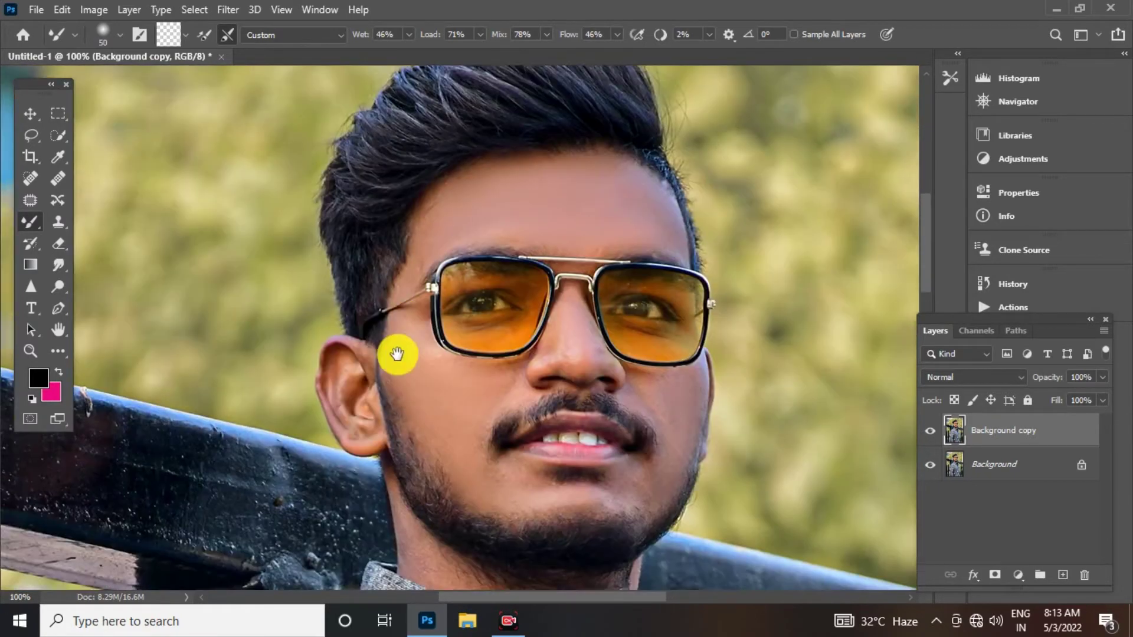
{"action": "key", "text": "ctrl+minus"}
{"action": "scroll", "coordinate": [486, 303], "scroll_direction": "down", "scroll_amount": 2}
{"action": "key", "text": "bracketright"}
{"action": "key", "text": "bracketright"}
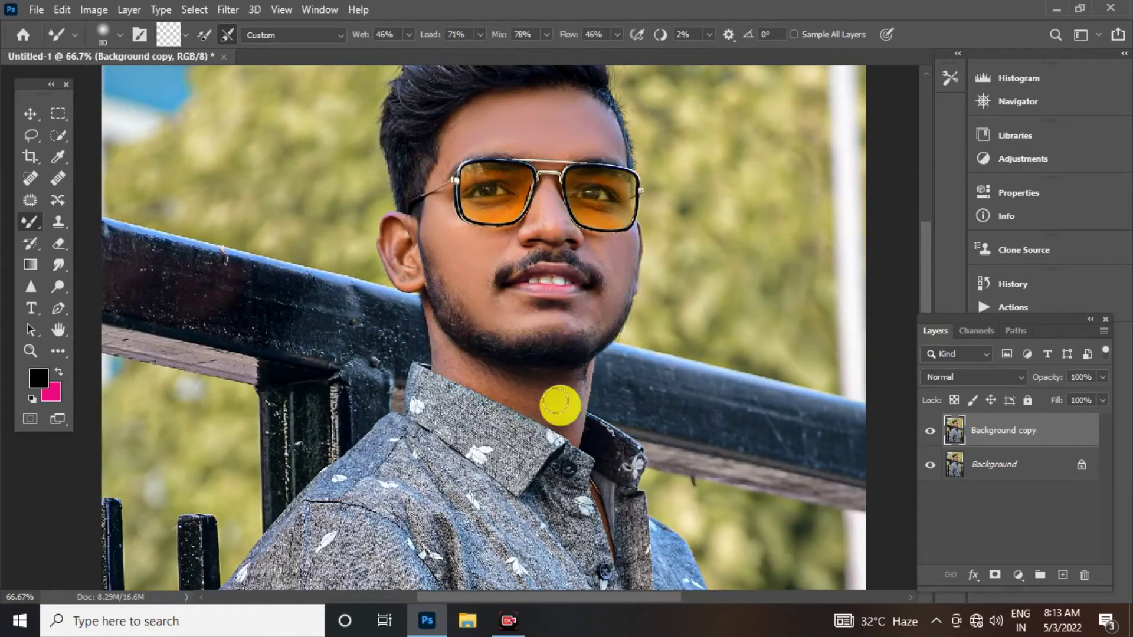
{"action": "key", "text": "bracketleft"}
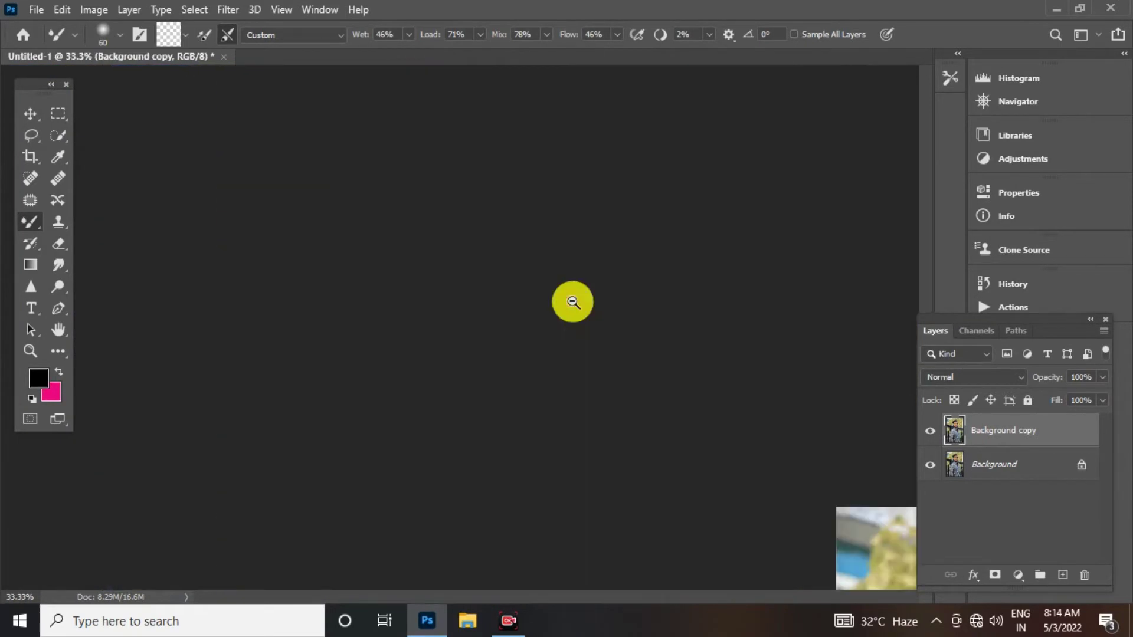
{"action": "left_click_drag", "start_coordinate": [571, 301], "coordinate": [410, 297]}
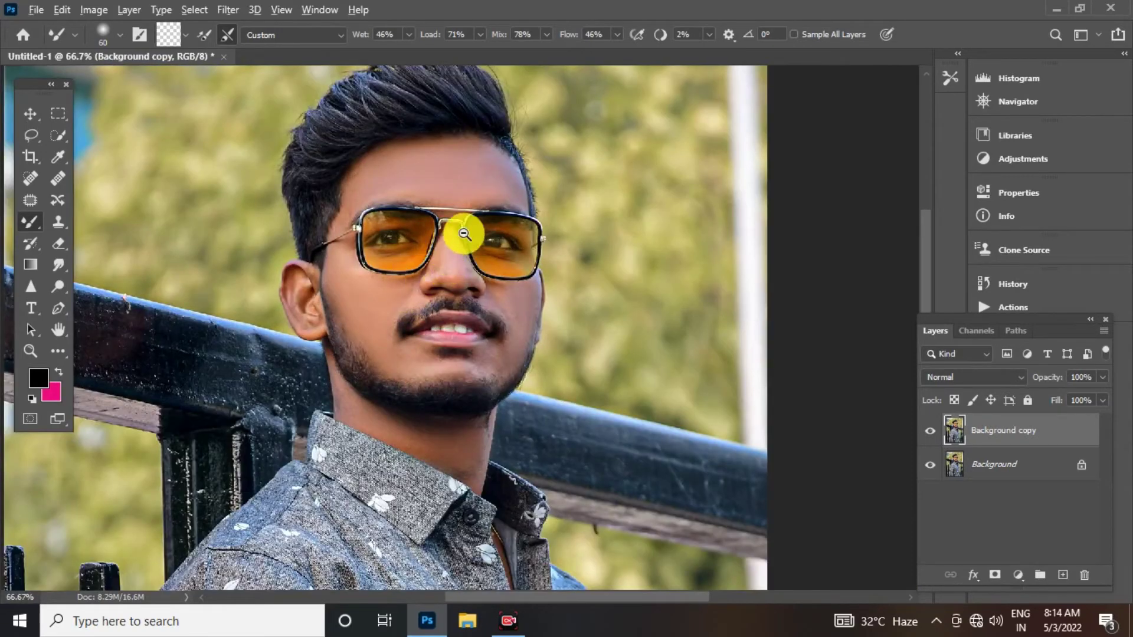
{"action": "scroll", "coordinate": [455, 228], "scroll_direction": "up", "scroll_amount": 2}
Step: Merge the layers into a single Background and reopen the Camera Raw Filter
{"action": "right_click", "coordinate": [1024, 465]}
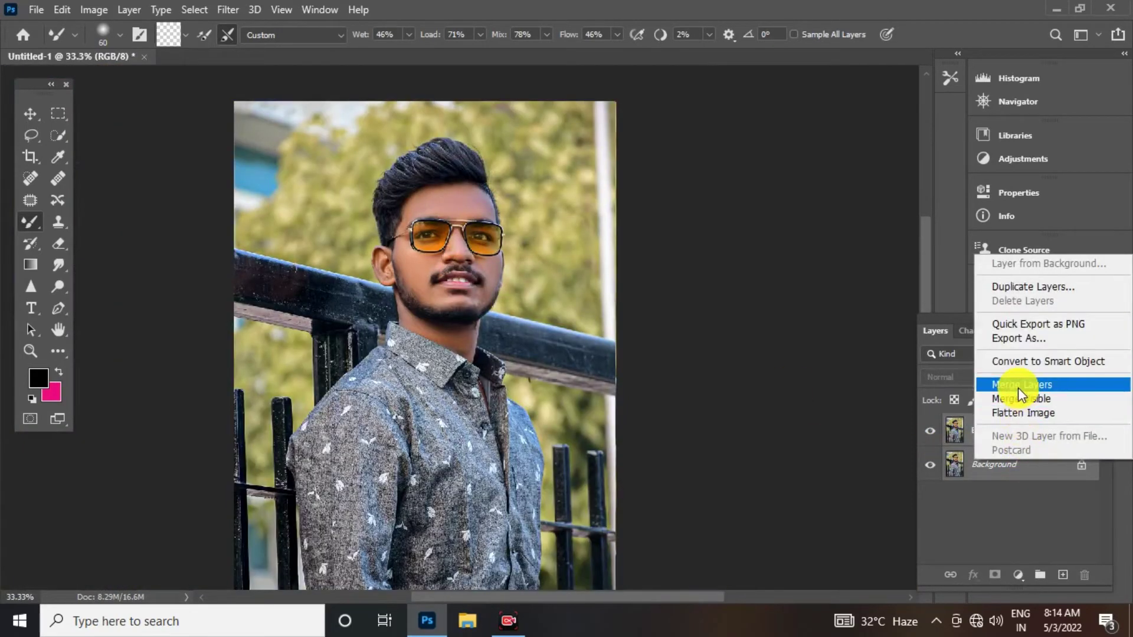
{"action": "left_click", "coordinate": [1012, 383]}
{"action": "left_click", "coordinate": [229, 11]}
{"action": "left_click", "coordinate": [265, 108]}
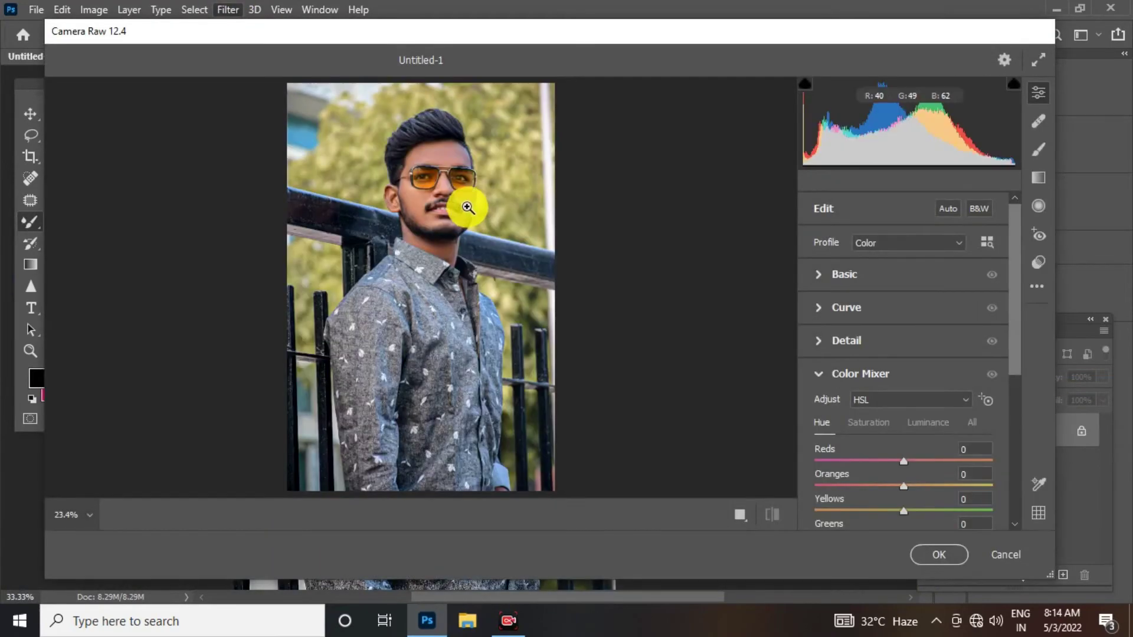
Step: Set Highlights +26, Blacks -21, Shadows +15, Texture +19 and Clarity -21
{"action": "left_click", "coordinate": [449, 191]}
{"action": "mouse_move", "coordinate": [449, 191]}
{"action": "left_mouse_down"}
{"action": "mouse_move", "coordinate": [546, 306]}
{"action": "mouse_move", "coordinate": [561, 296]}
{"action": "left_mouse_up"}
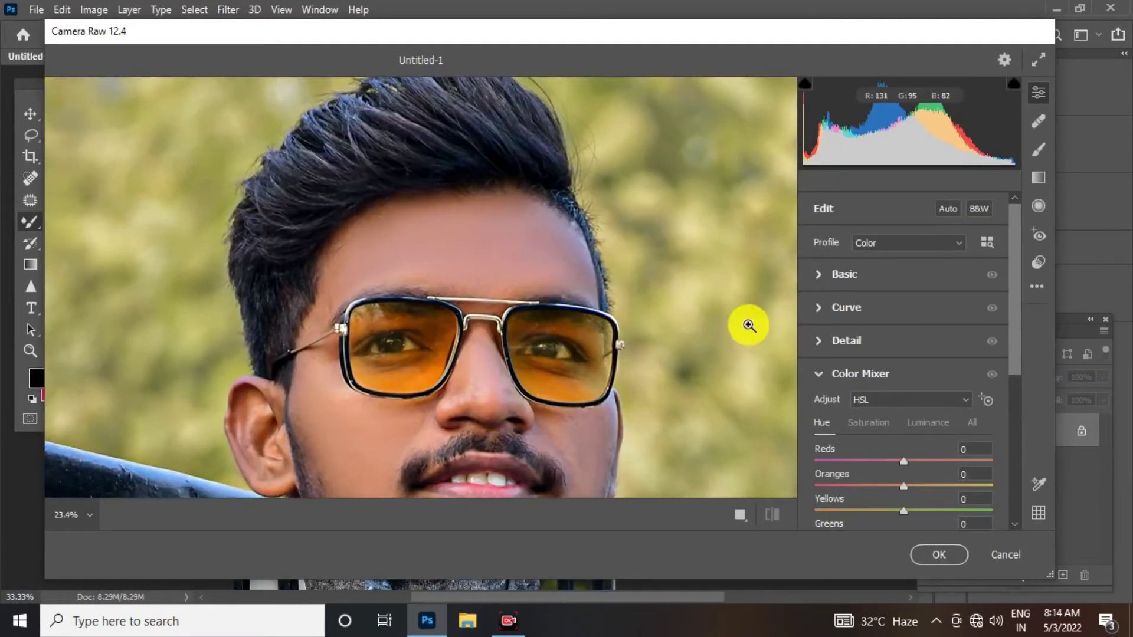
{"action": "left_click", "coordinate": [883, 276]}
{"action": "scroll", "coordinate": [980, 298], "scroll_direction": "down", "scroll_amount": 2}
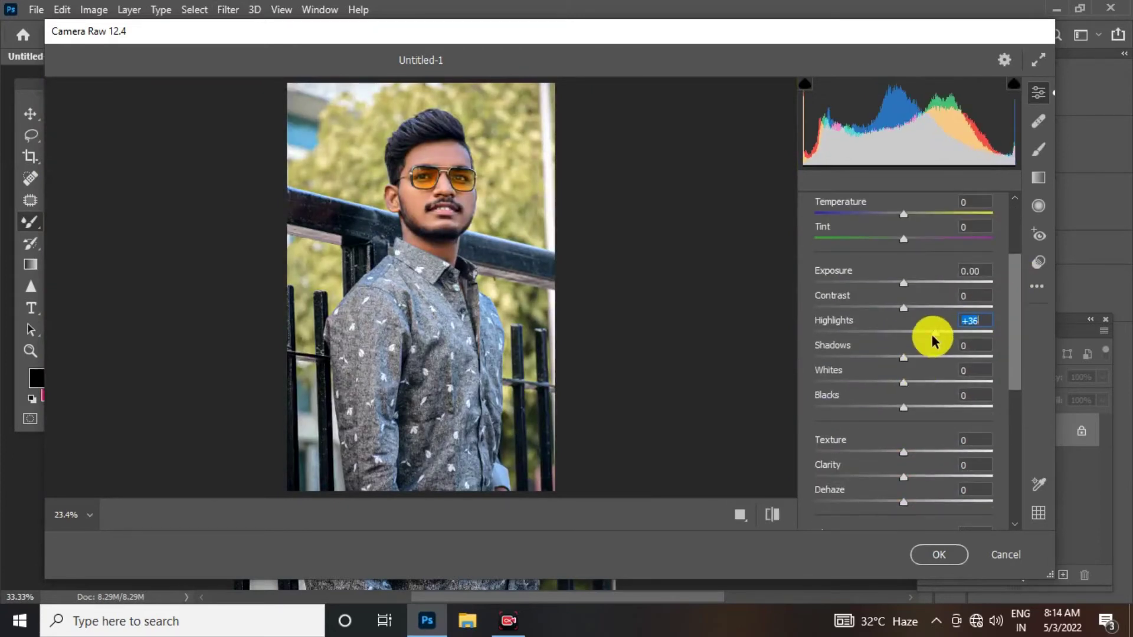
{"action": "left_click_drag", "start_coordinate": [933, 331], "coordinate": [927, 331]}
{"action": "mouse_move", "coordinate": [903, 407]}
{"action": "left_mouse_down"}
{"action": "mouse_move", "coordinate": [915, 407]}
{"action": "mouse_move", "coordinate": [884, 407]}
{"action": "left_mouse_up"}
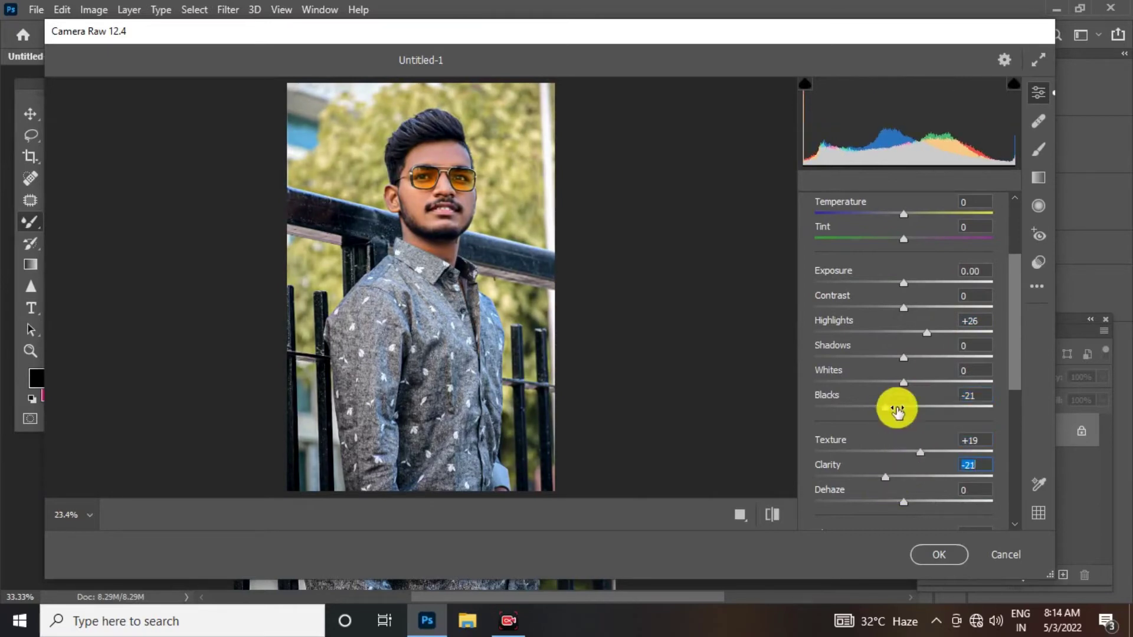
{"action": "left_click_drag", "start_coordinate": [903, 358], "coordinate": [917, 358]}
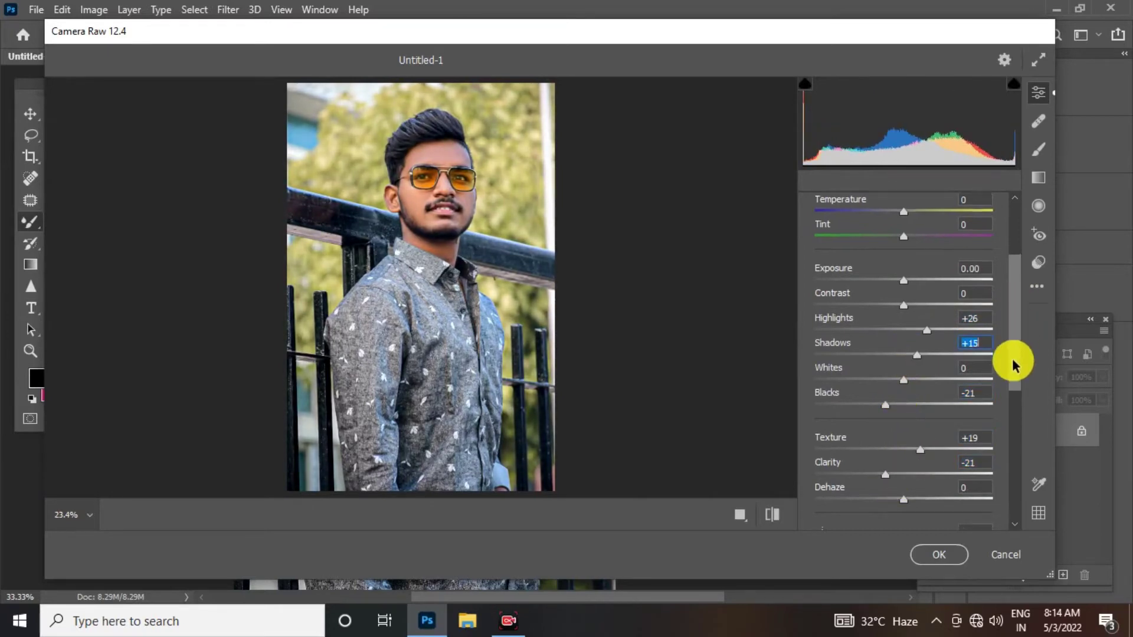
{"action": "scroll", "coordinate": [995, 406], "scroll_direction": "down", "scroll_amount": 5}
Step: Boost saturation: Yellows +35, Greens +33, Aquas +25, Blues +23
{"action": "left_click", "coordinate": [876, 413]}
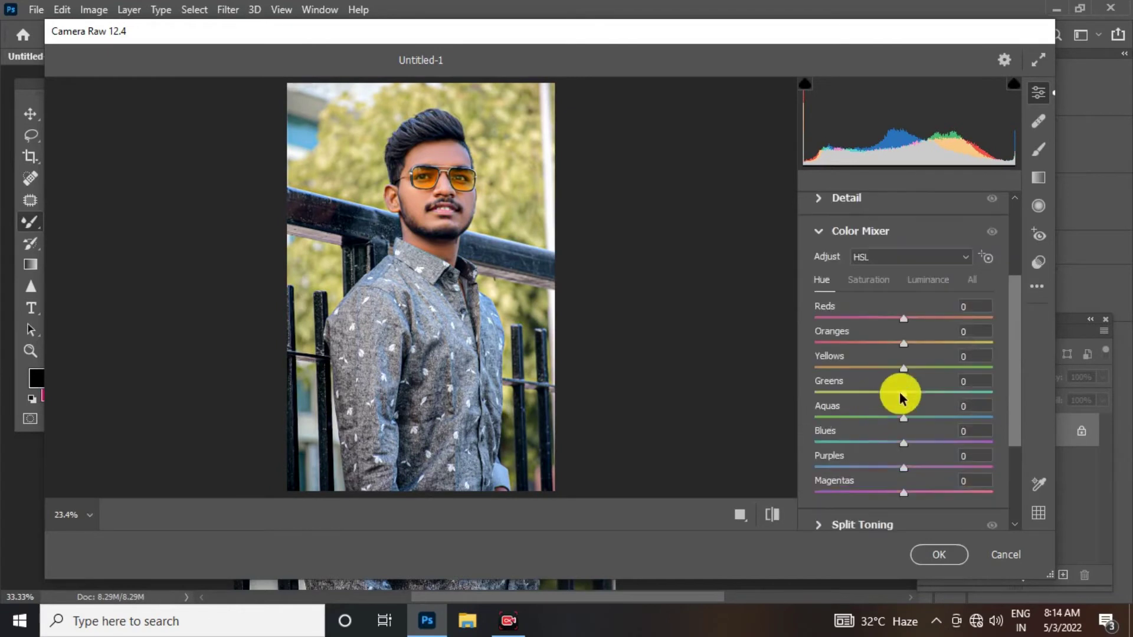
{"action": "left_click", "coordinate": [870, 282]}
{"action": "left_click_drag", "start_coordinate": [938, 374], "coordinate": [934, 371]}
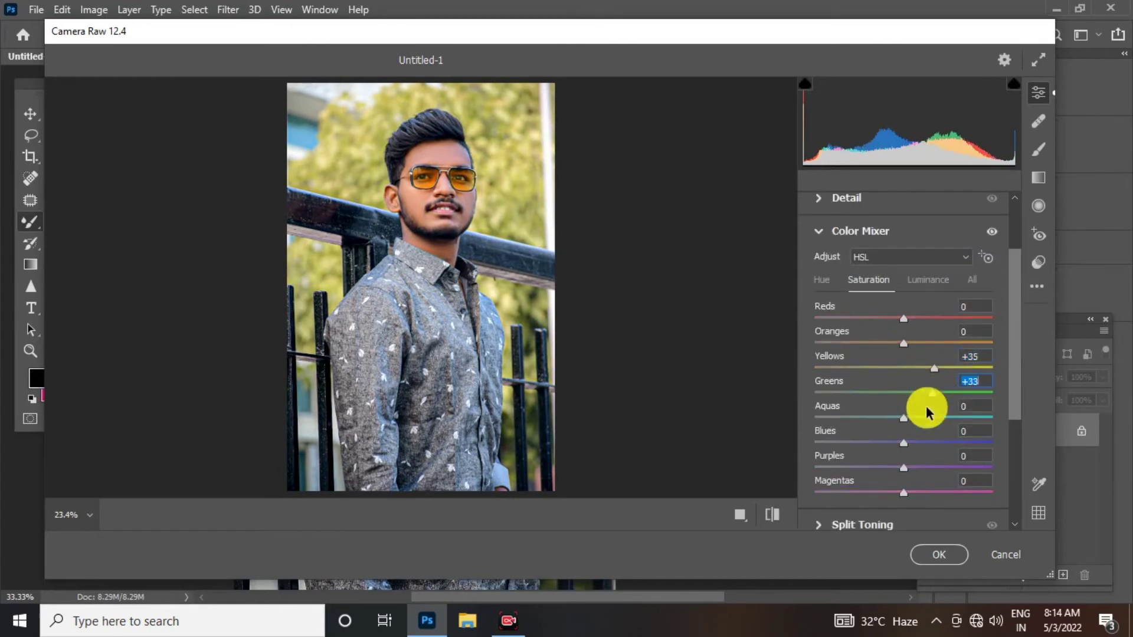
{"action": "left_click_drag", "start_coordinate": [903, 443], "coordinate": [924, 443]}
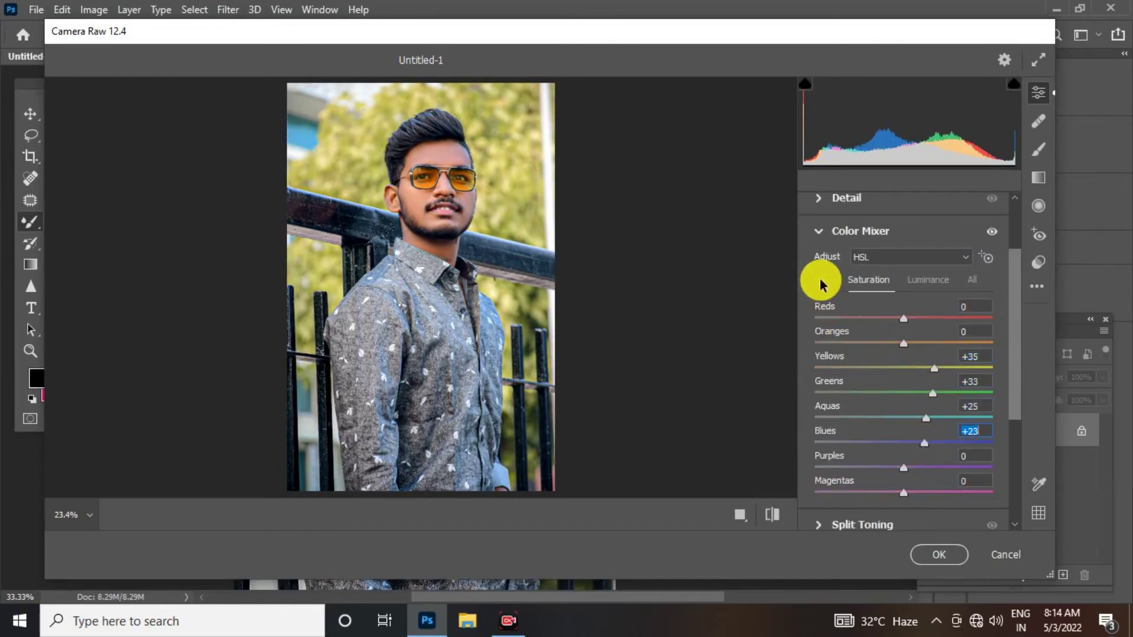
Step: Shift hues to Yellows +38, Blues -12, Purples -5 and apply the Camera Raw edits
{"action": "left_click", "coordinate": [822, 282]}
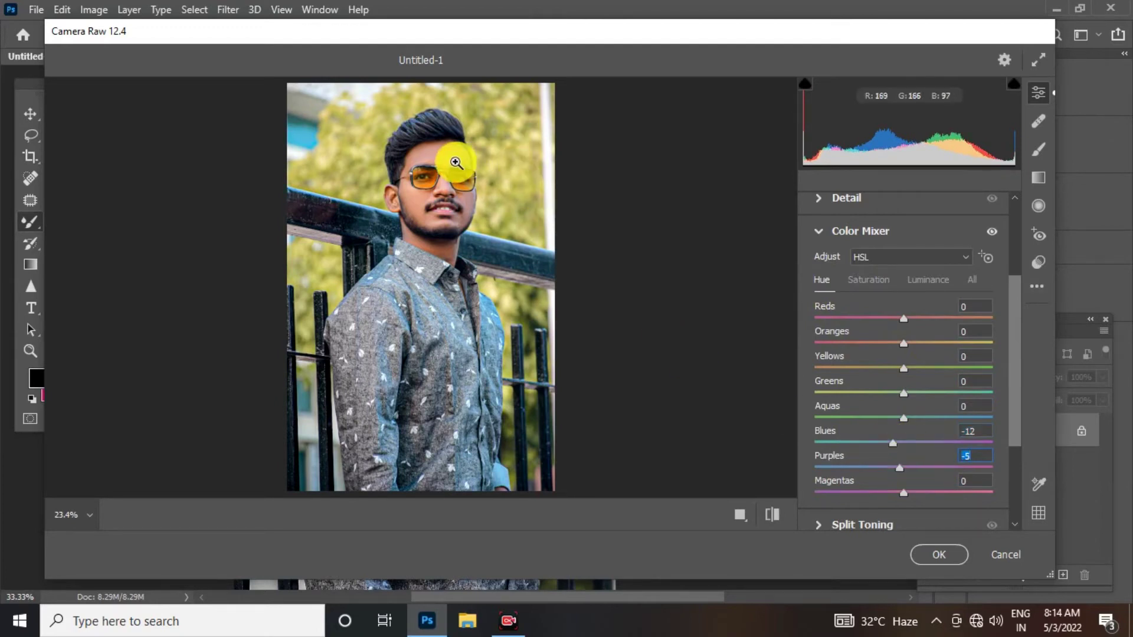
{"action": "left_click", "coordinate": [455, 158]}
{"action": "left_click", "coordinate": [884, 281]}
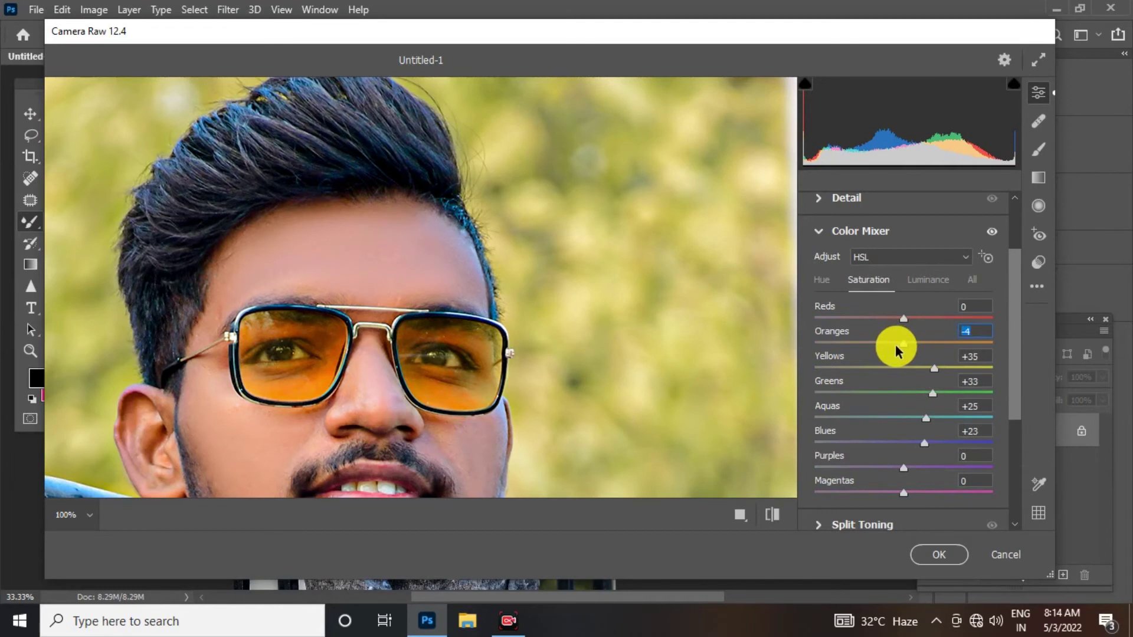
{"action": "left_click", "coordinate": [826, 281]}
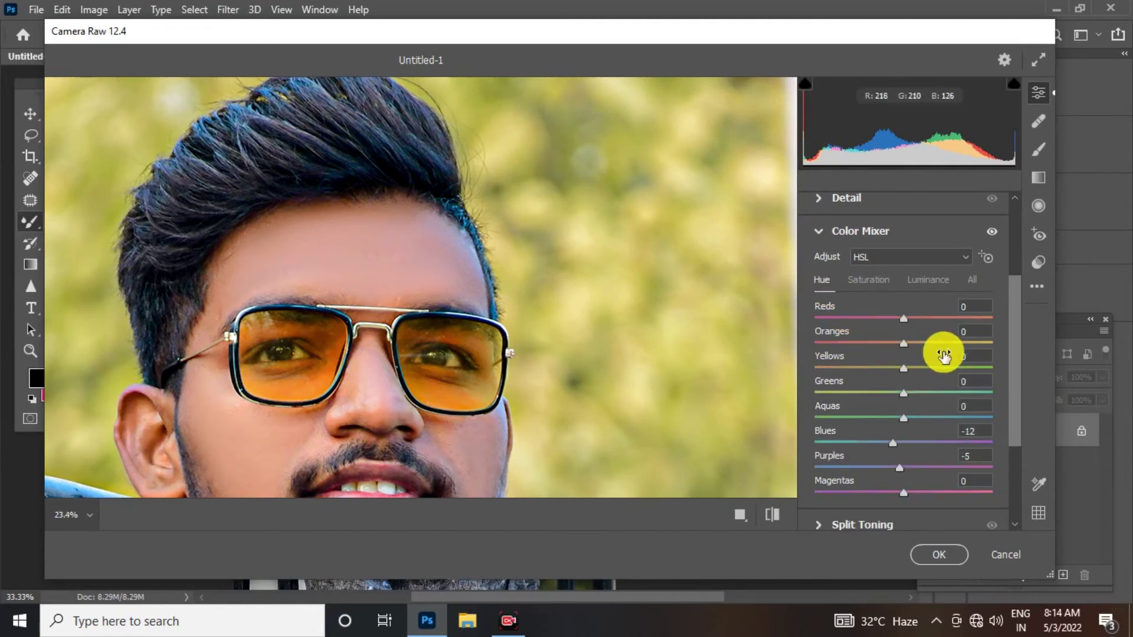
{"action": "key", "text": "ctrl+0"}
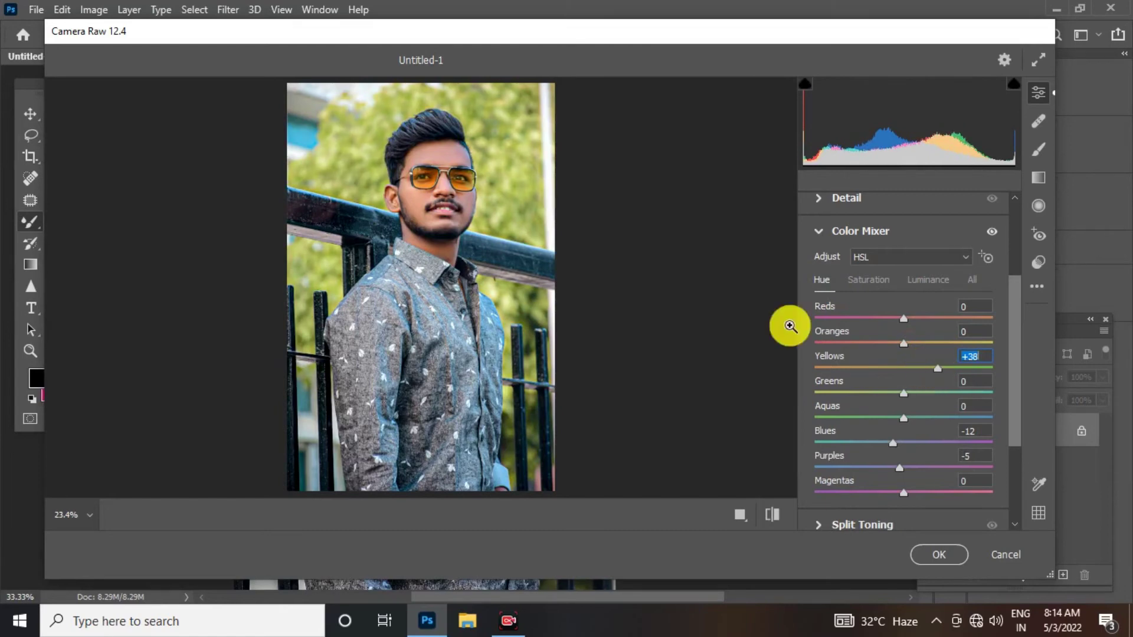
{"action": "left_click", "coordinate": [462, 172]}
{"action": "left_click_drag", "start_coordinate": [430, 197], "coordinate": [621, 210]}
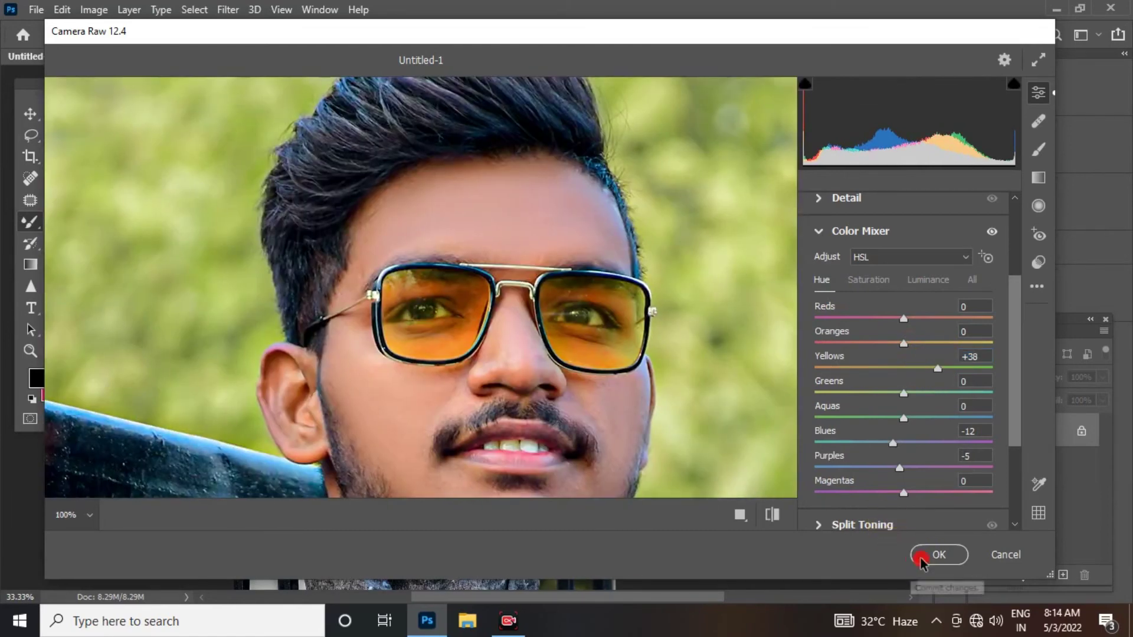
{"action": "left_click", "coordinate": [925, 556]}
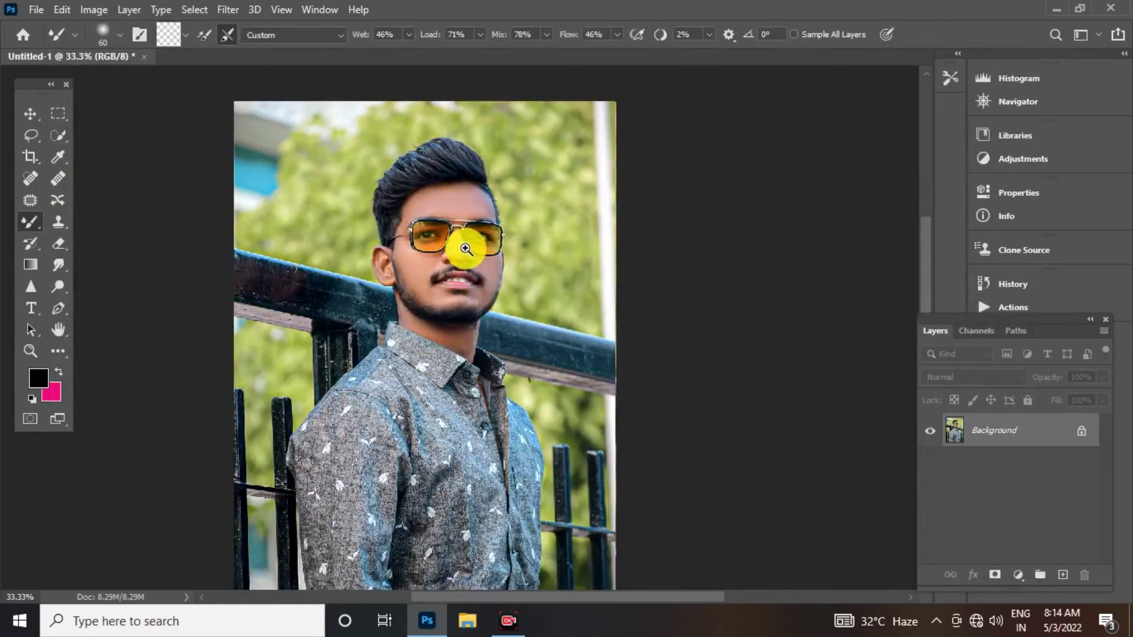
{"action": "scroll", "coordinate": [465, 245], "scroll_direction": "up", "scroll_amount": 2}
{"action": "scroll", "coordinate": [434, 291], "scroll_direction": "up", "scroll_amount": 1}
{"action": "scroll", "coordinate": [443, 278], "scroll_direction": "down", "scroll_amount": 2}
{"action": "scroll", "coordinate": [436, 278], "scroll_direction": "down", "scroll_amount": 2}
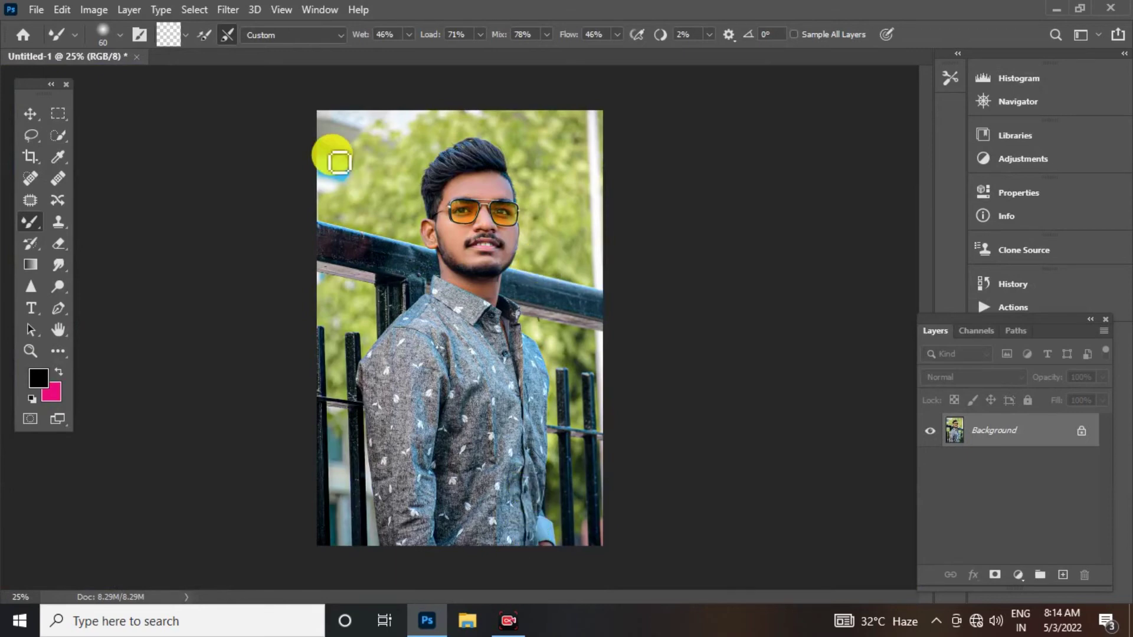
{"action": "left_click", "coordinate": [228, 10]}
{"action": "left_click", "coordinate": [251, 116]}
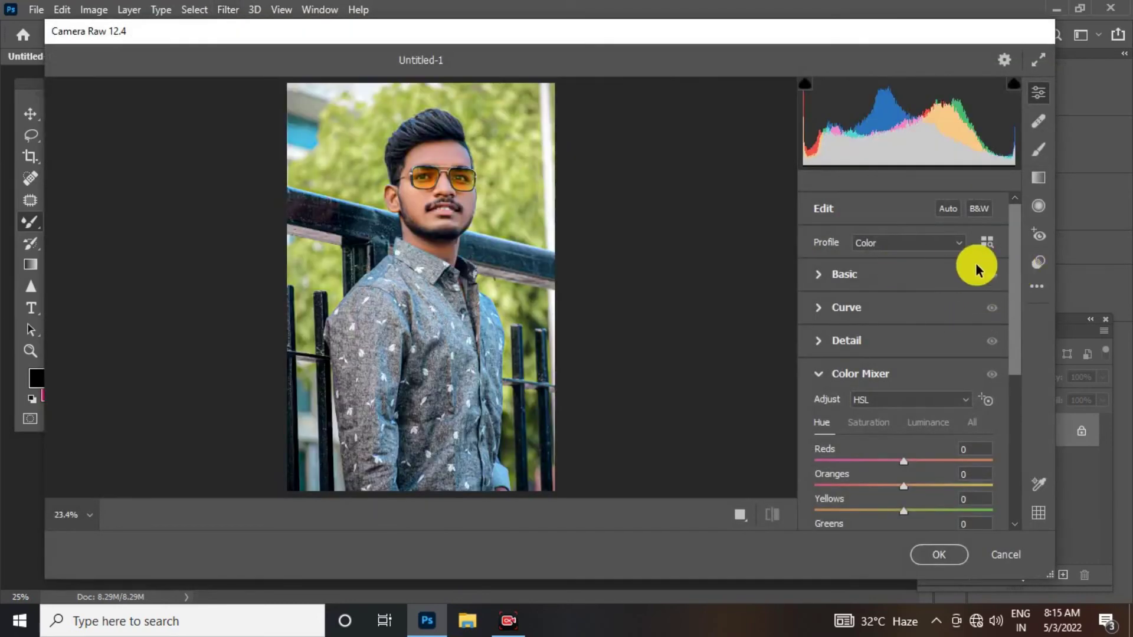
Step: Set Detail Sharpening to 15 and Noise Reduction to 6
{"action": "left_click", "coordinate": [973, 266]}
{"action": "left_click_drag", "start_coordinate": [1011, 247], "coordinate": [1008, 375]}
{"action": "scroll", "coordinate": [1009, 375], "scroll_direction": "down", "scroll_amount": 2}
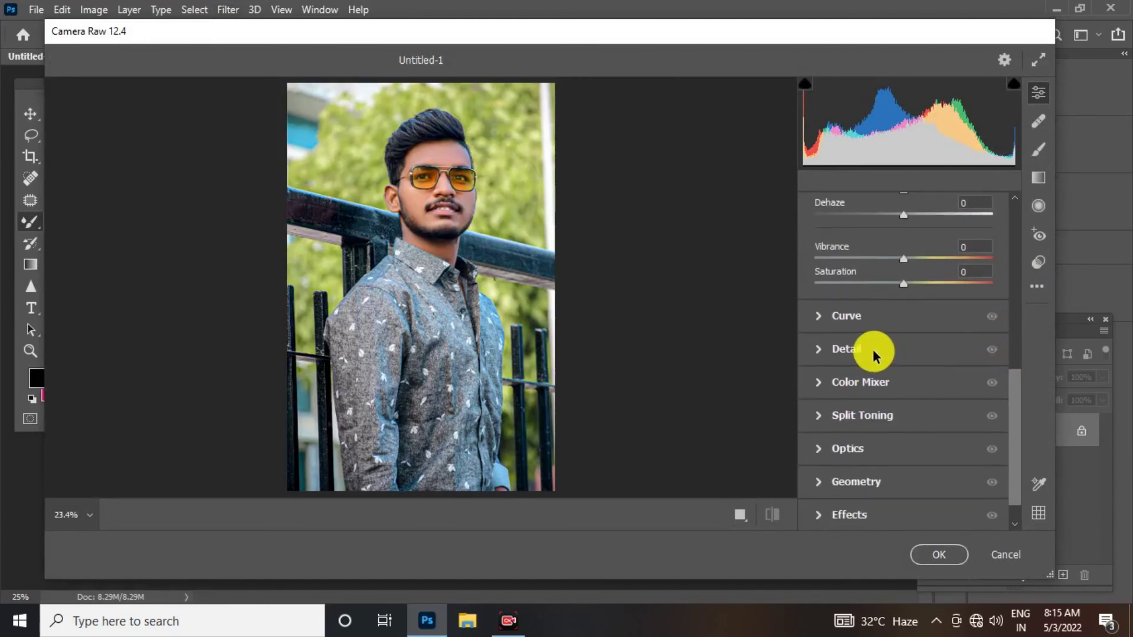
{"action": "left_click", "coordinate": [868, 351]}
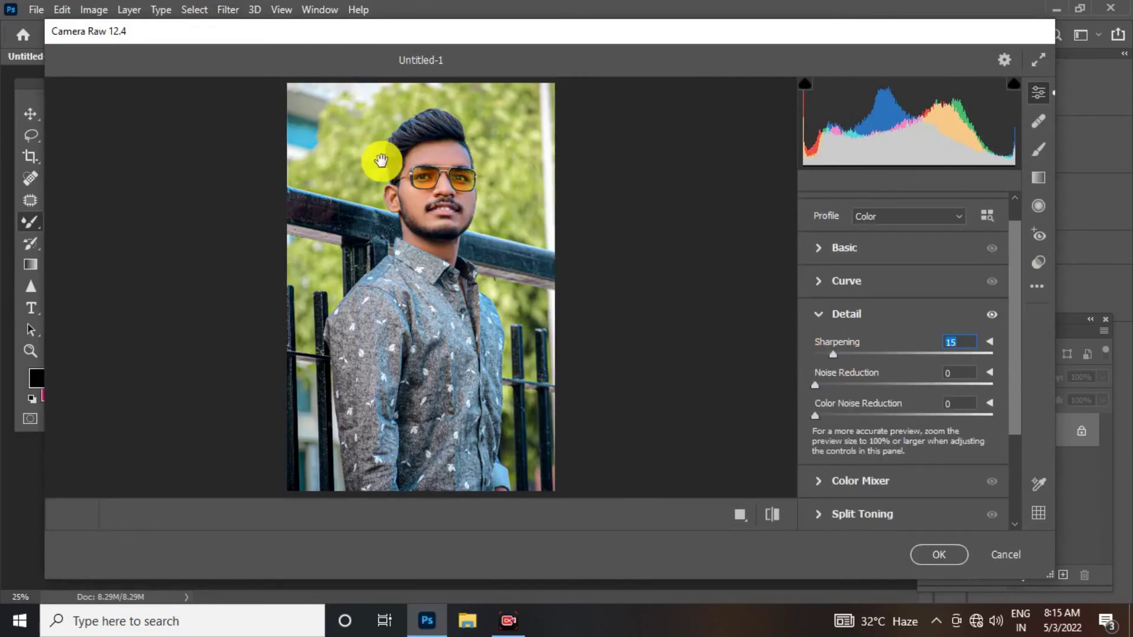
{"action": "left_click", "coordinate": [379, 164]}
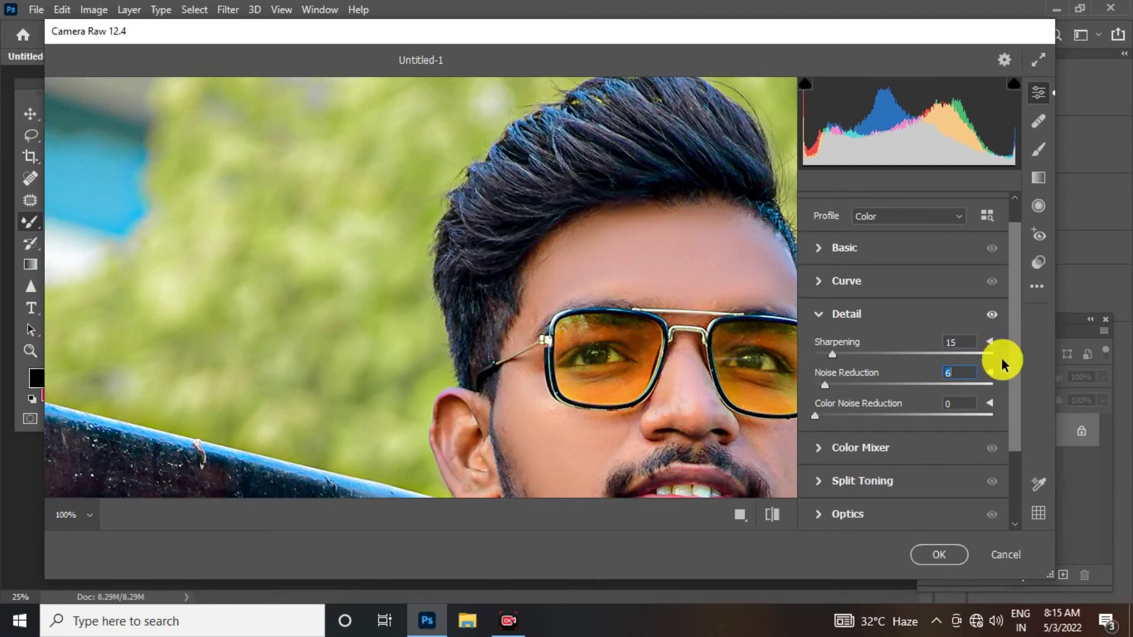
{"action": "scroll", "coordinate": [1011, 399], "scroll_direction": "down", "scroll_amount": 3}
Step: Add Grain 9 and a -7 vignette, apply the edits, and pick the Crop tool
{"action": "left_click", "coordinate": [827, 472]}
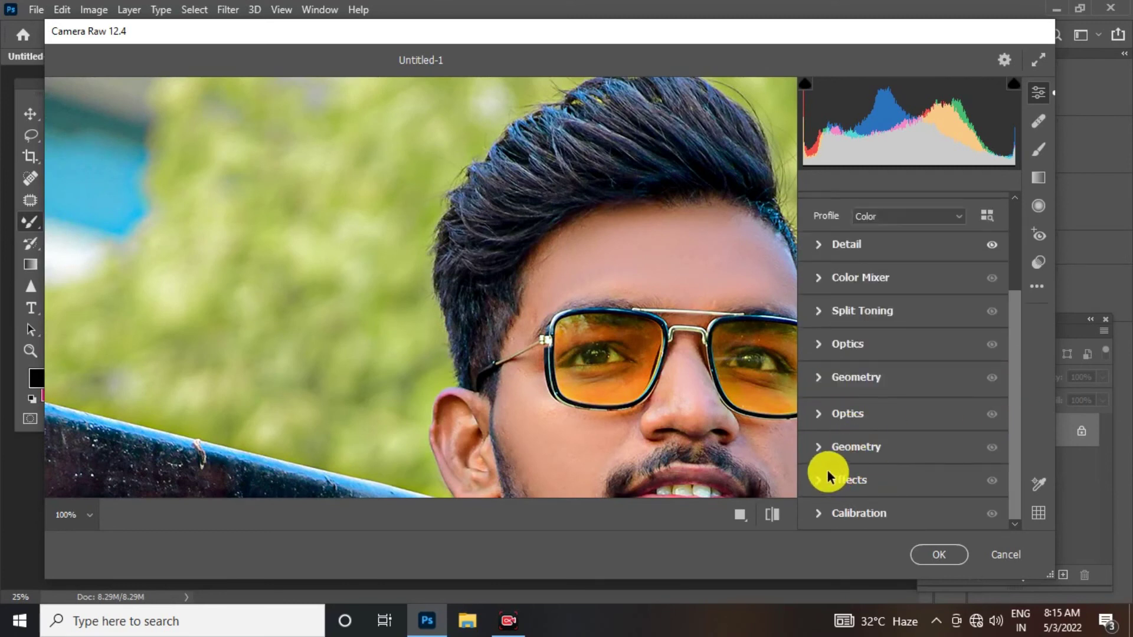
{"action": "left_click_drag", "start_coordinate": [823, 451], "coordinate": [830, 448]}
{"action": "left_click", "coordinate": [899, 483]}
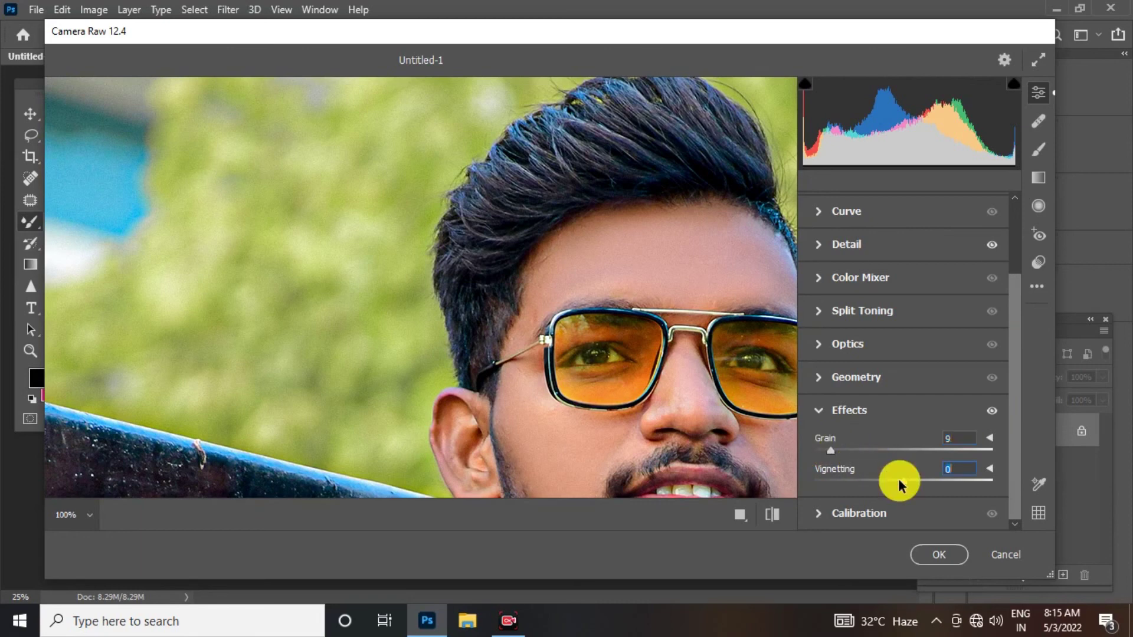
{"action": "left_click_drag", "start_coordinate": [896, 485], "coordinate": [892, 483]}
{"action": "left_click", "coordinate": [930, 553]}
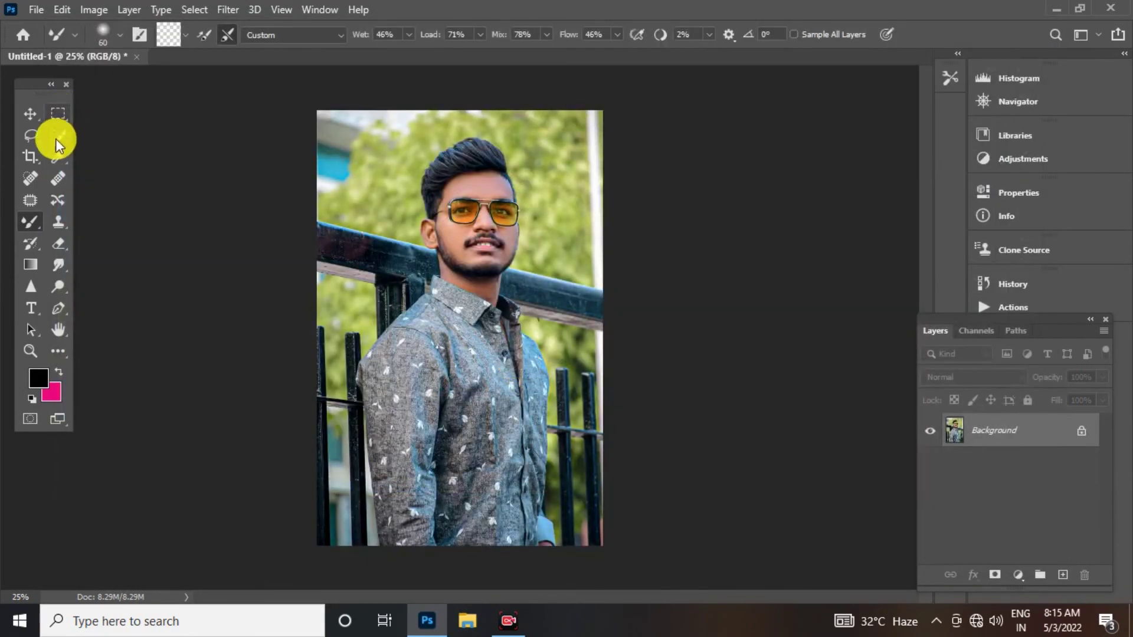
{"action": "left_click", "coordinate": [30, 156]}
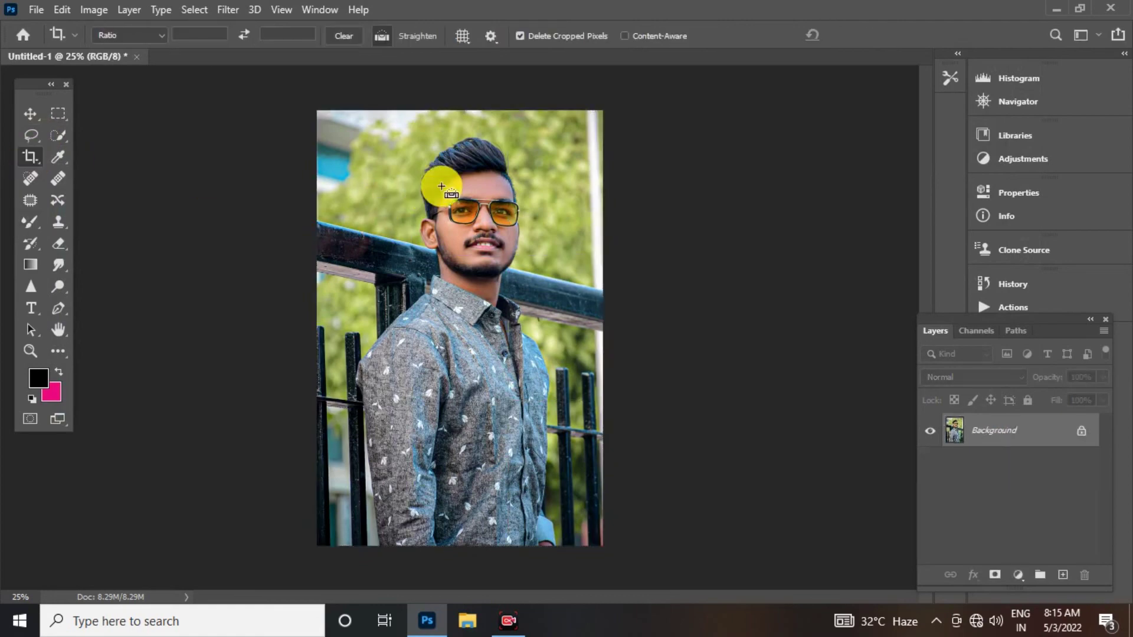